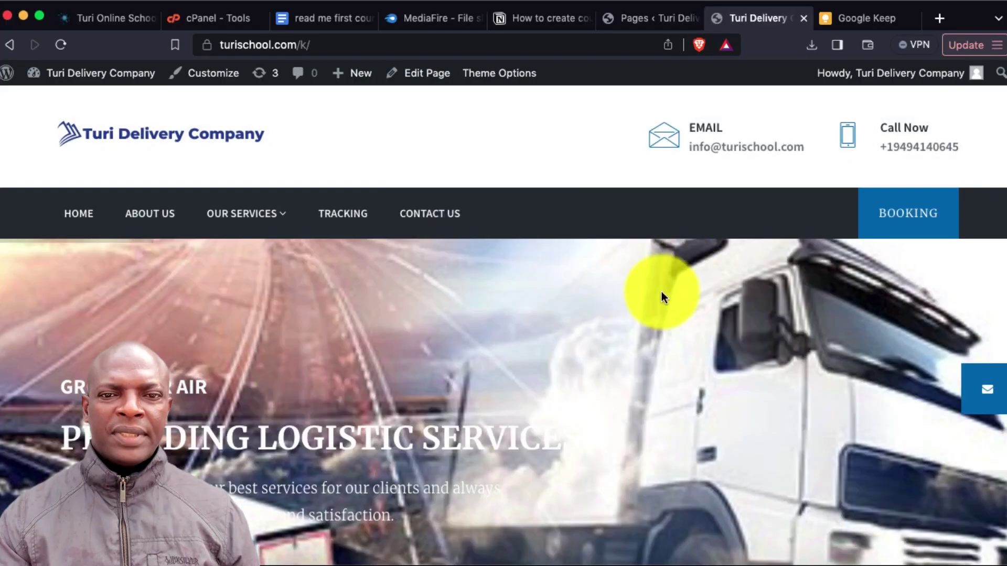
Scroll through the restored courier site's home page
scroll(621, 361, down, 3)
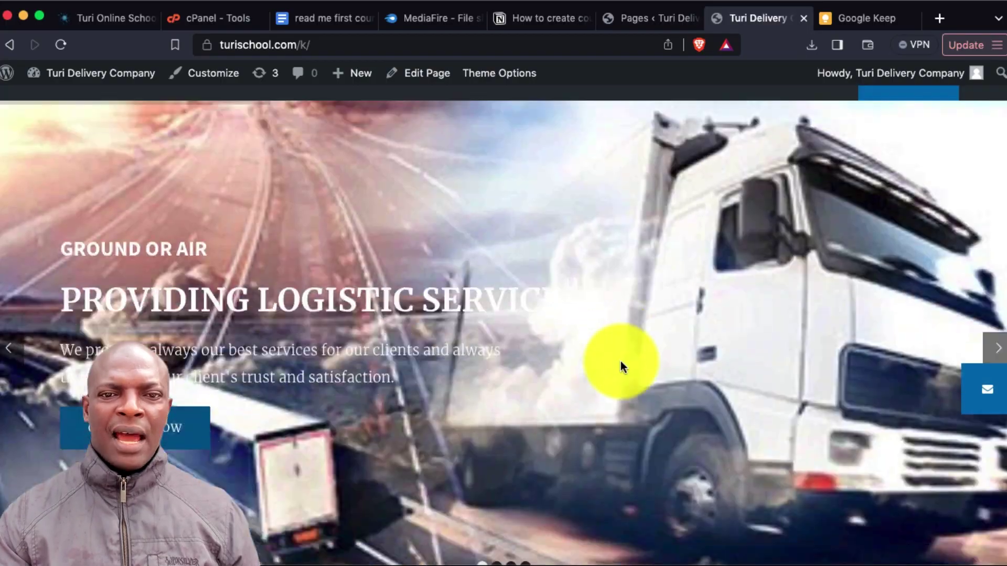
scroll(621, 361, up, 3)
scroll(621, 361, down, 3)
scroll(621, 361, up, 3)
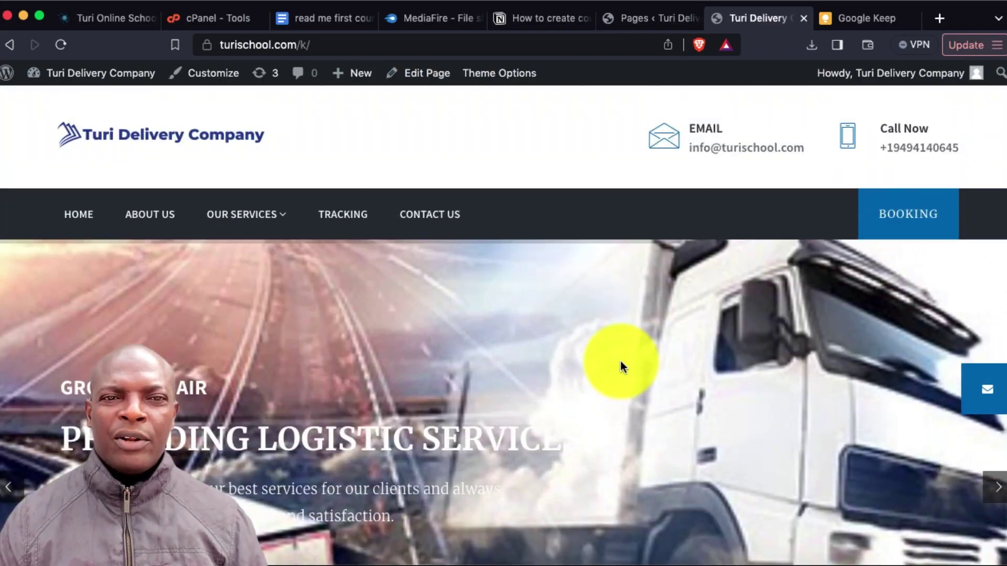
scroll(621, 361, down, 8)
scroll(623, 367, down, 6)
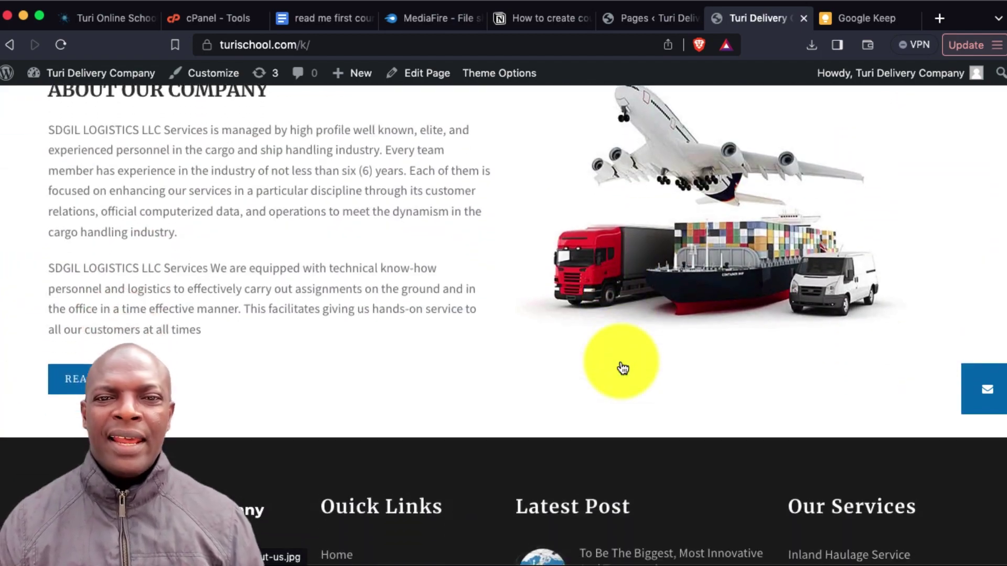
scroll(621, 362, up, 12)
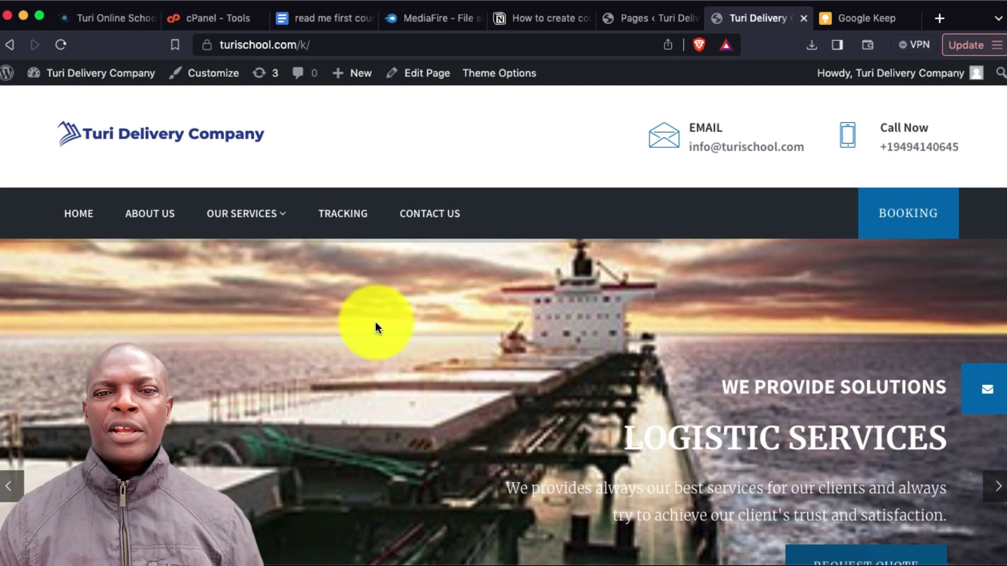
Open the Tracking page and select its Enter Tracking Number field
click(342, 217)
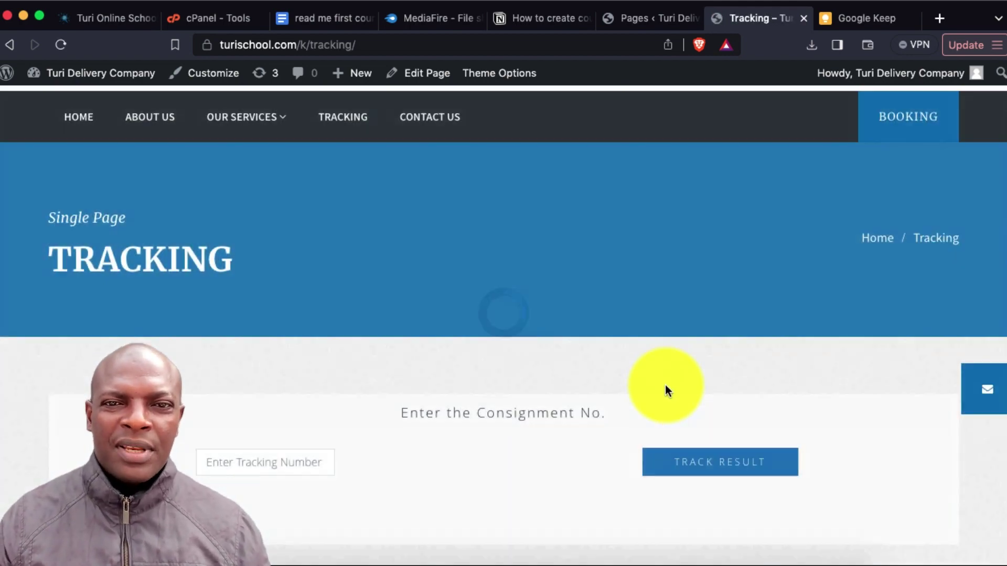
scroll(665, 385, down, 5)
click(253, 234)
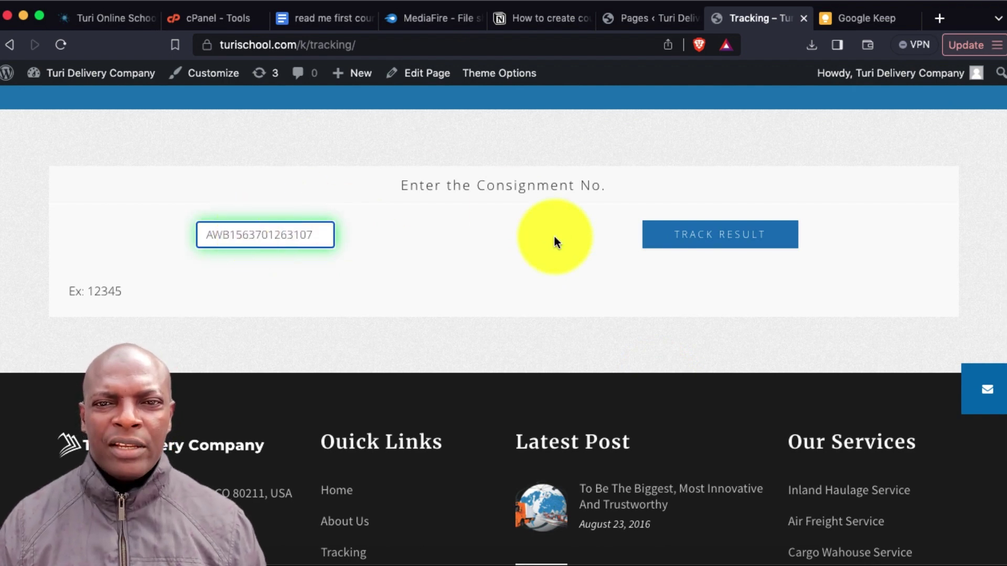
Look up the consignment's tracking result and review its addresses and shipment details
click(732, 237)
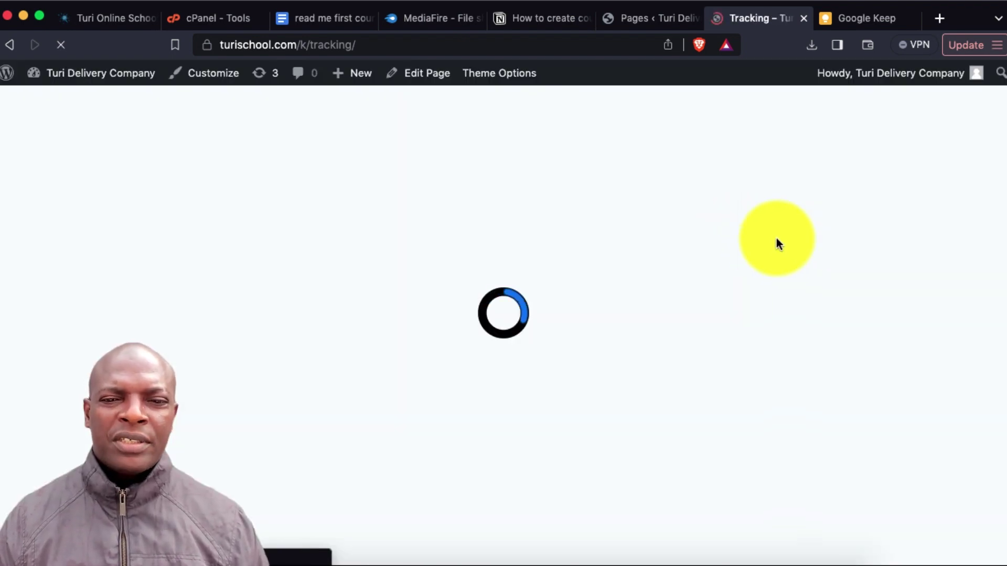
scroll(689, 378, down, 8)
scroll(689, 377, down, 5)
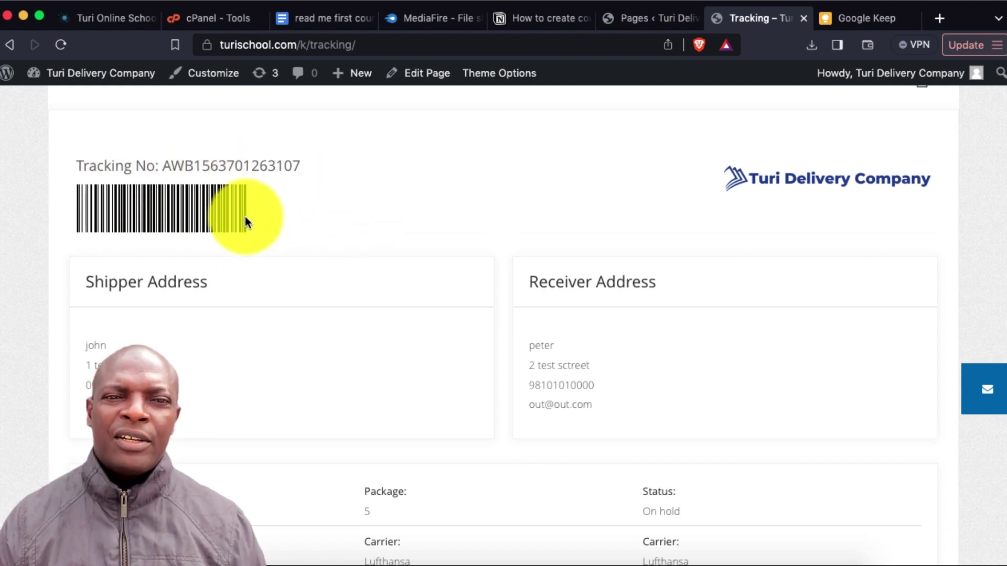
scroll(396, 269, down, 5)
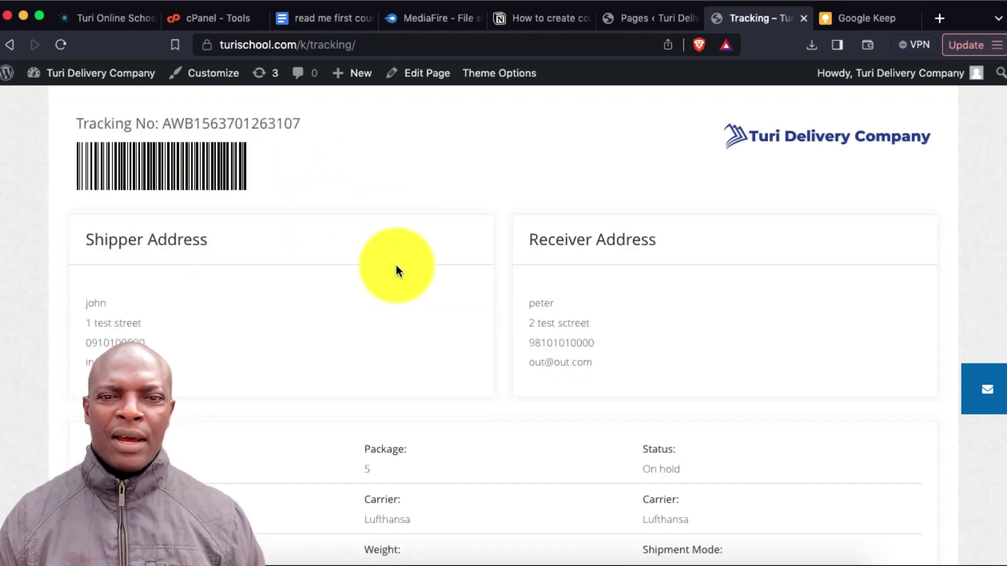
scroll(545, 209, up, 2)
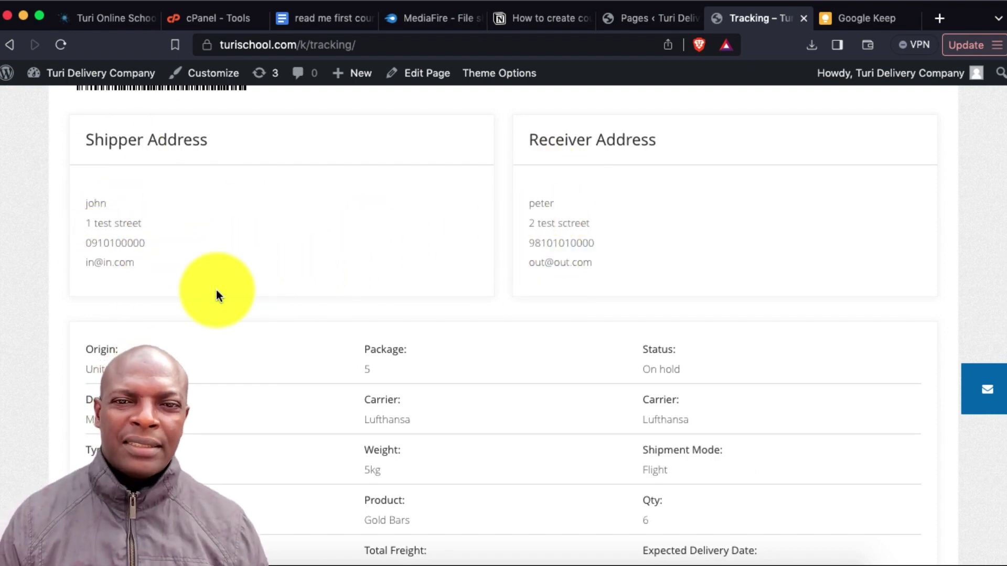
scroll(476, 319, down, 4)
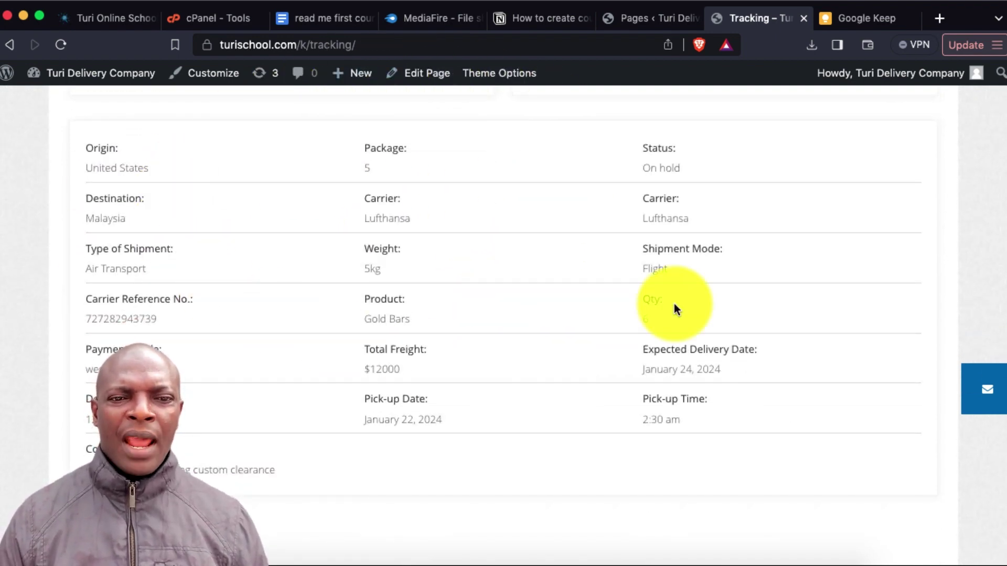
scroll(621, 283, down, 7)
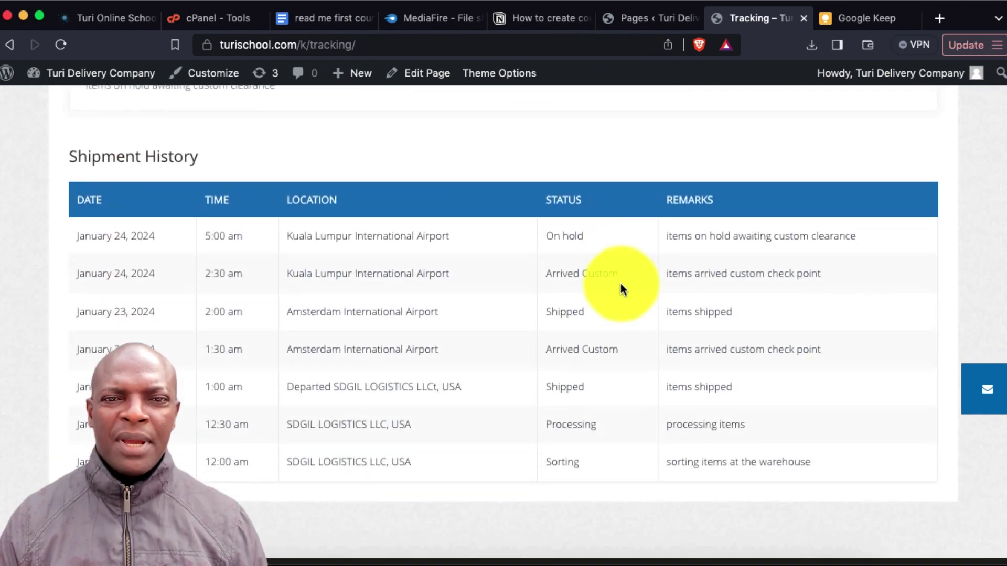
scroll(589, 206, down, 3)
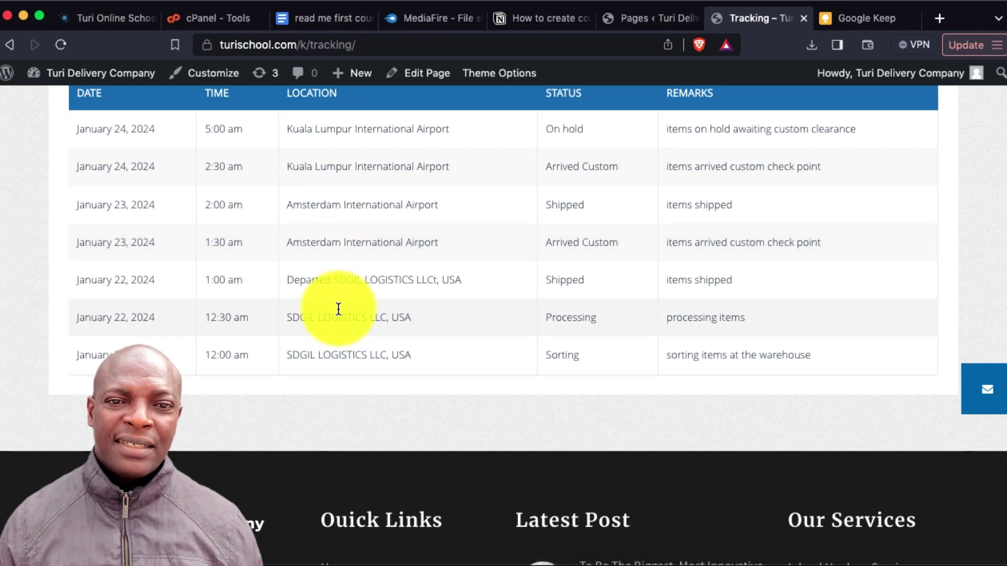
Check the Shipment History table, then return to the Turi Delivery Company home page
scroll(377, 209, up, 7)
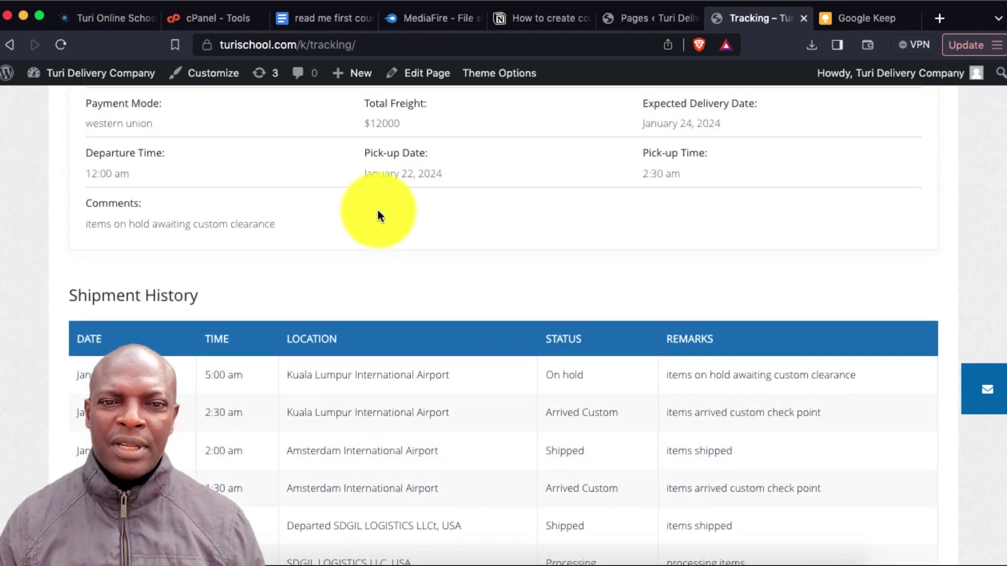
scroll(387, 380, down, 5)
scroll(387, 379, up, 12)
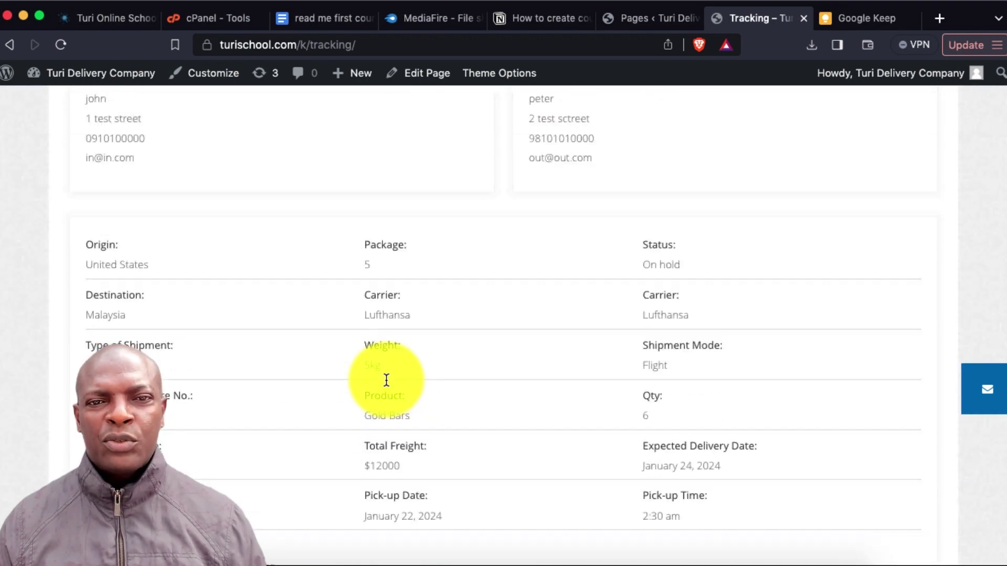
scroll(387, 380, up, 10)
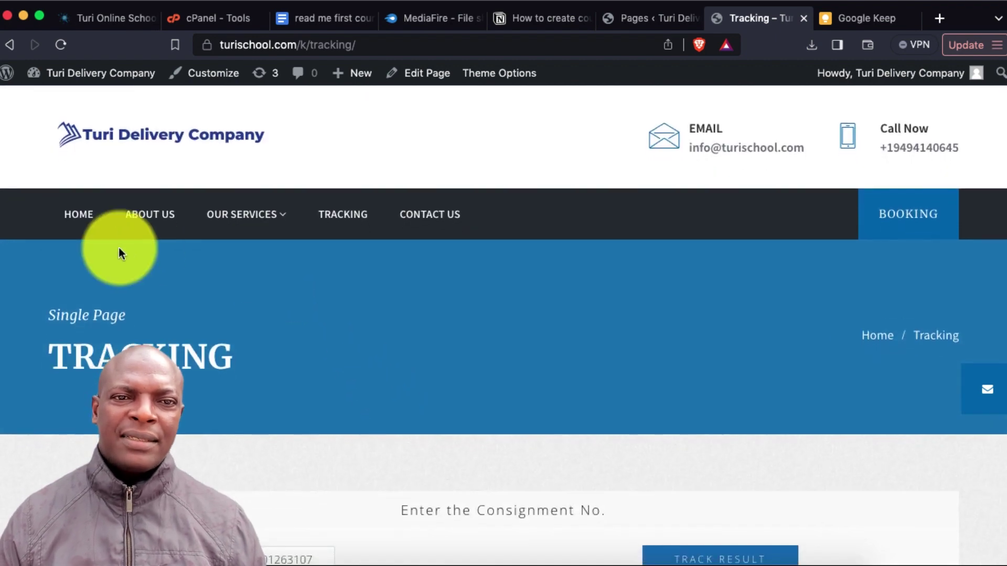
click(76, 215)
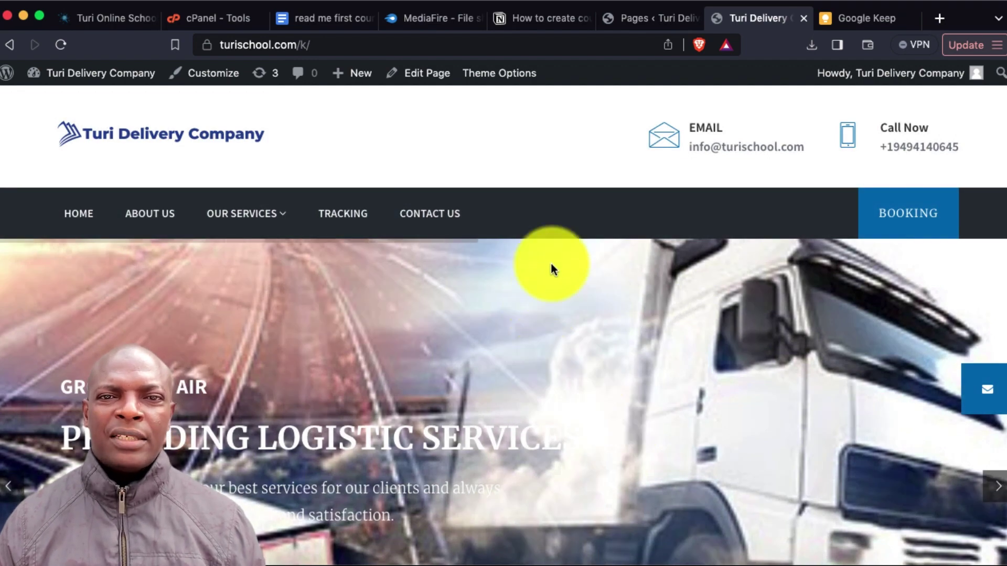
scroll(556, 320, down, 3)
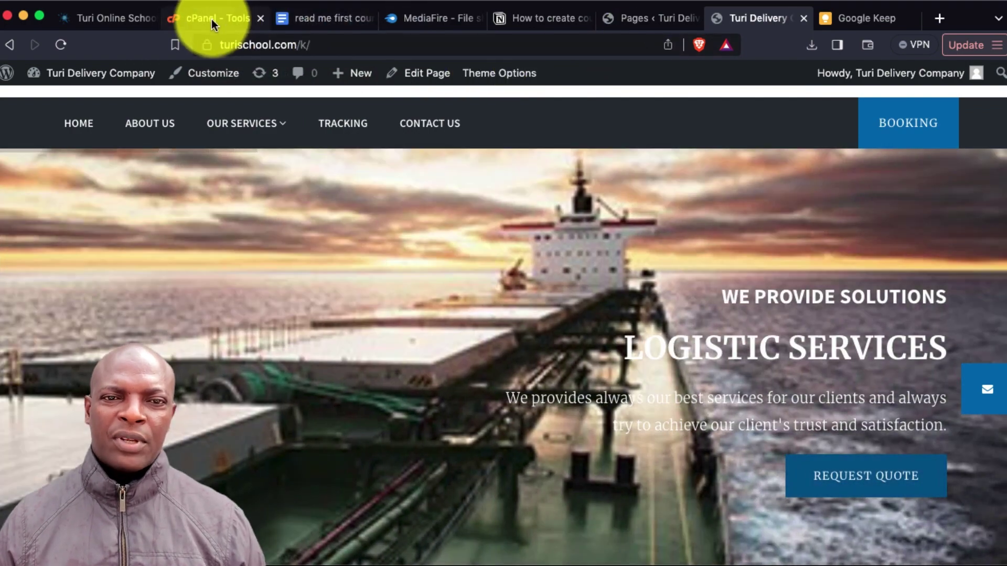
In the cPanel tab, go to the Software section's WordPress Manager by Softaculous
click(212, 17)
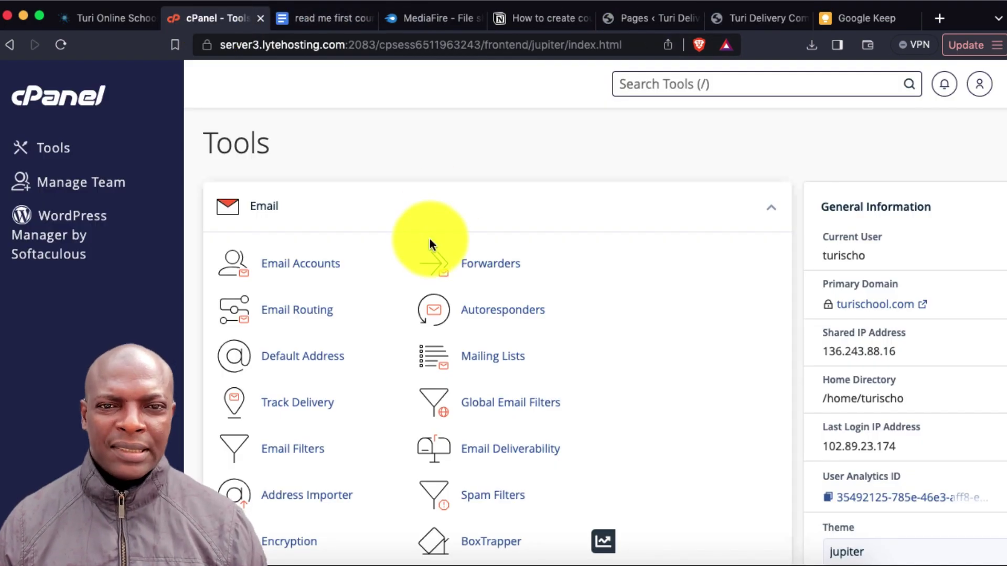
scroll(430, 238, down, 5)
scroll(429, 238, up, 5)
scroll(430, 240, down, 8)
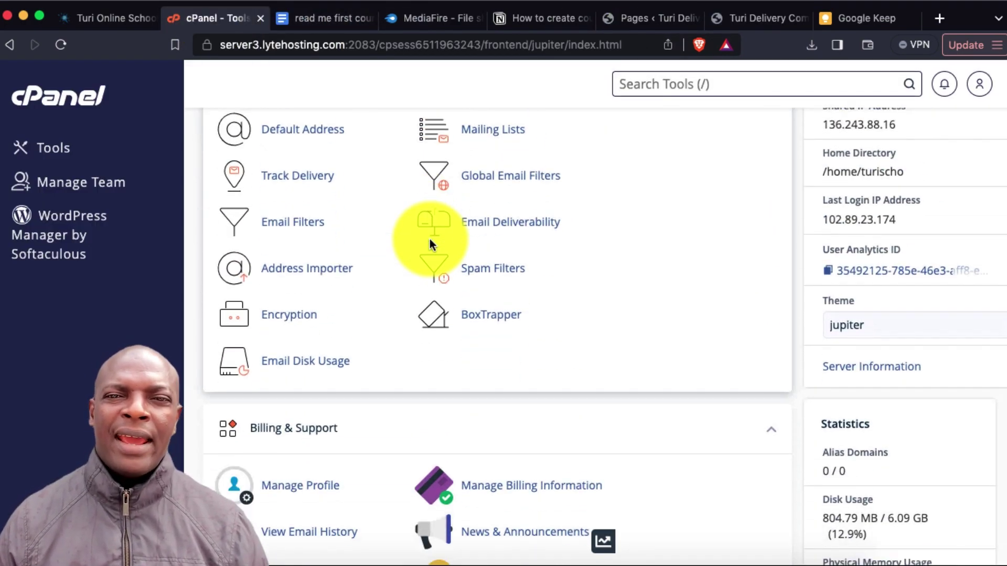
scroll(431, 245, down, 15)
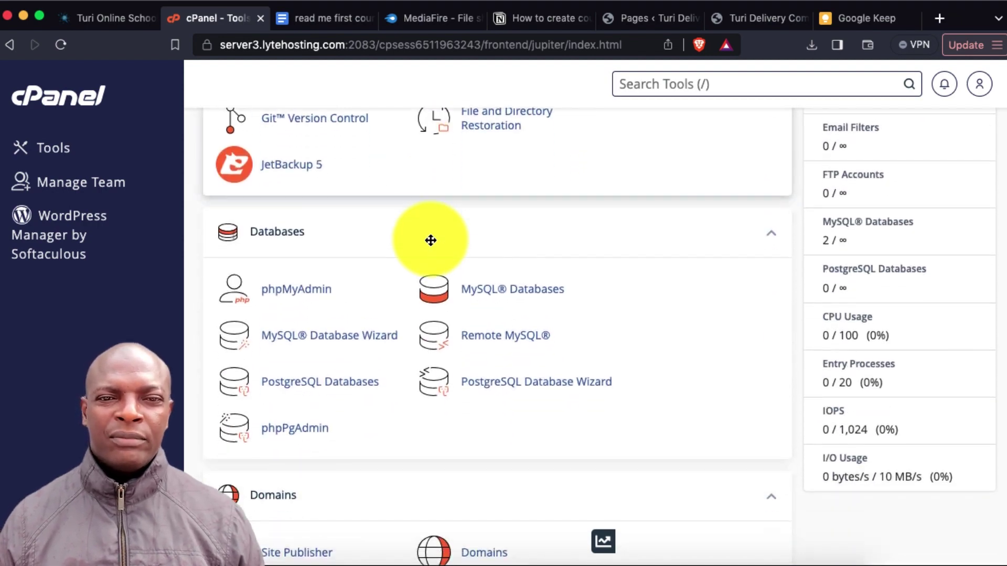
scroll(432, 245, down, 20)
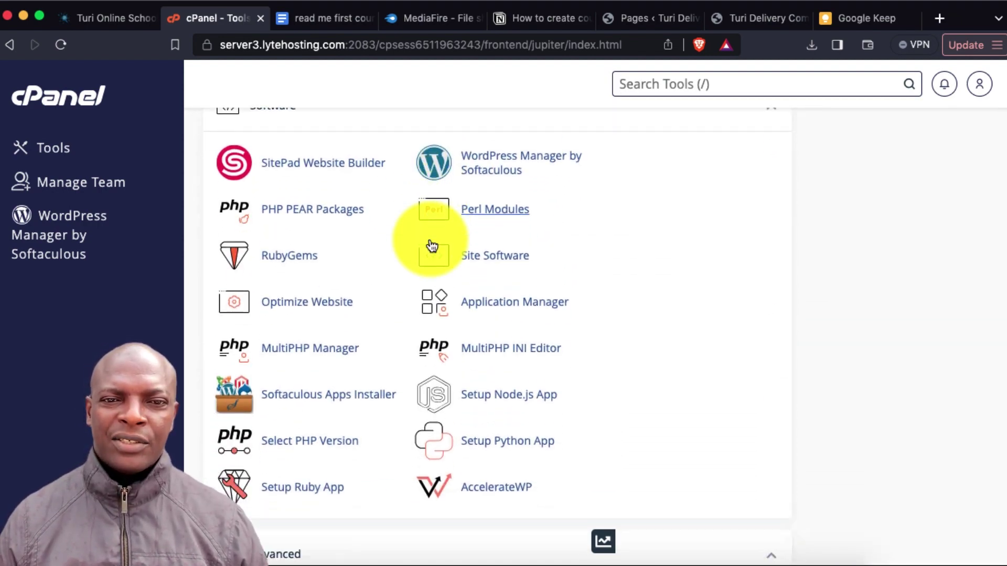
scroll(430, 245, down, 3)
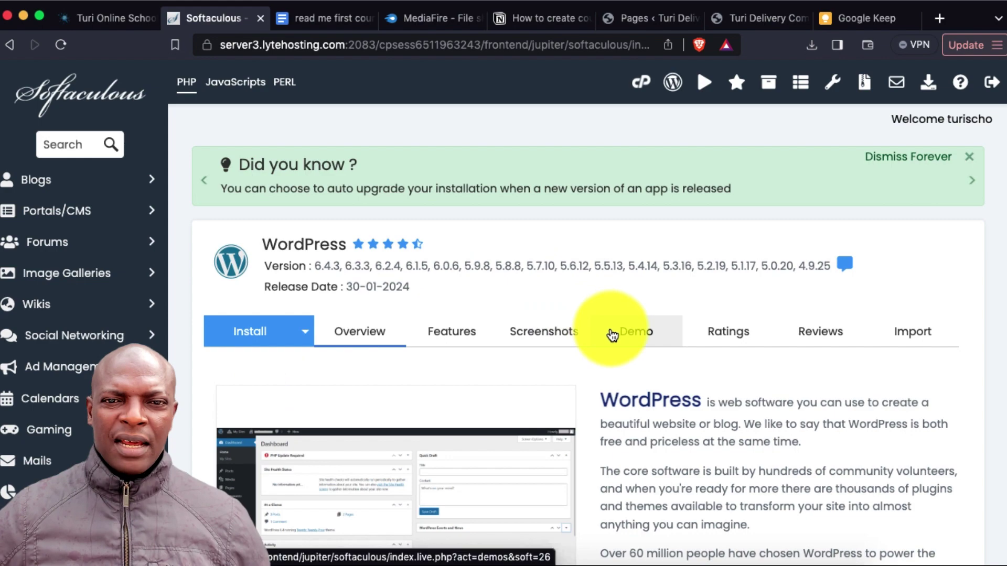
Start a new WordPress installation with 'test' as the installation directory
scroll(612, 335, down, 15)
scroll(611, 334, up, 8)
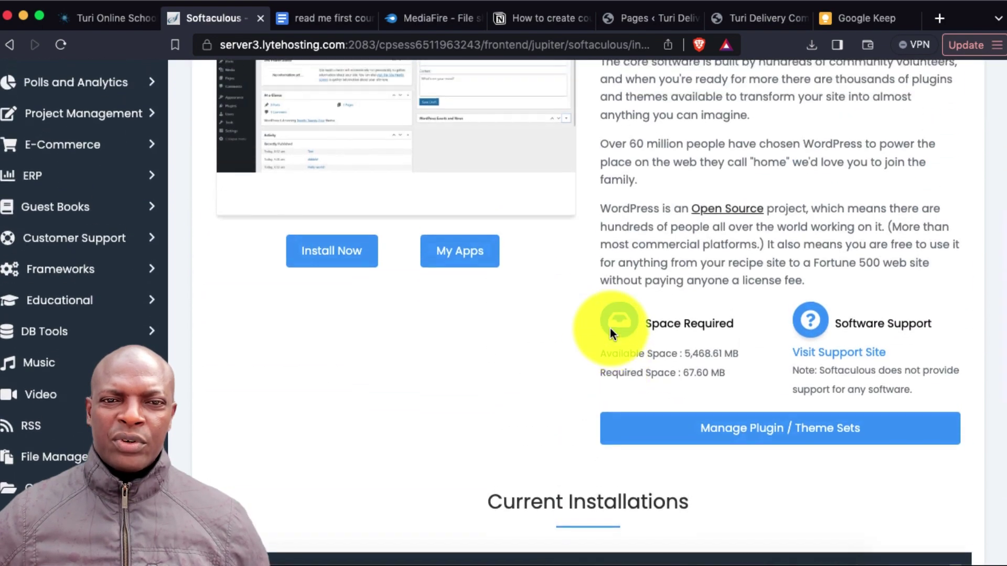
click(331, 279)
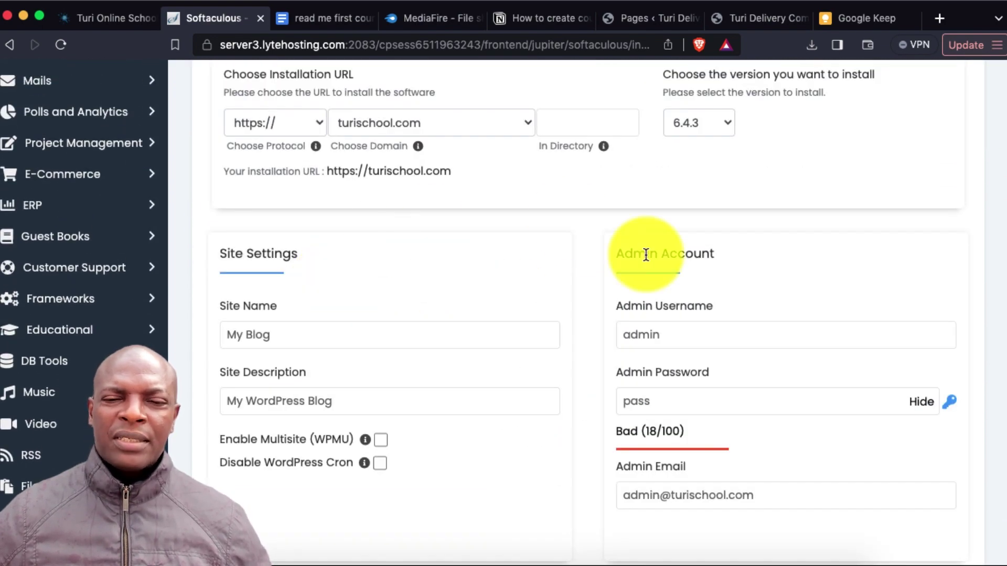
click(581, 125)
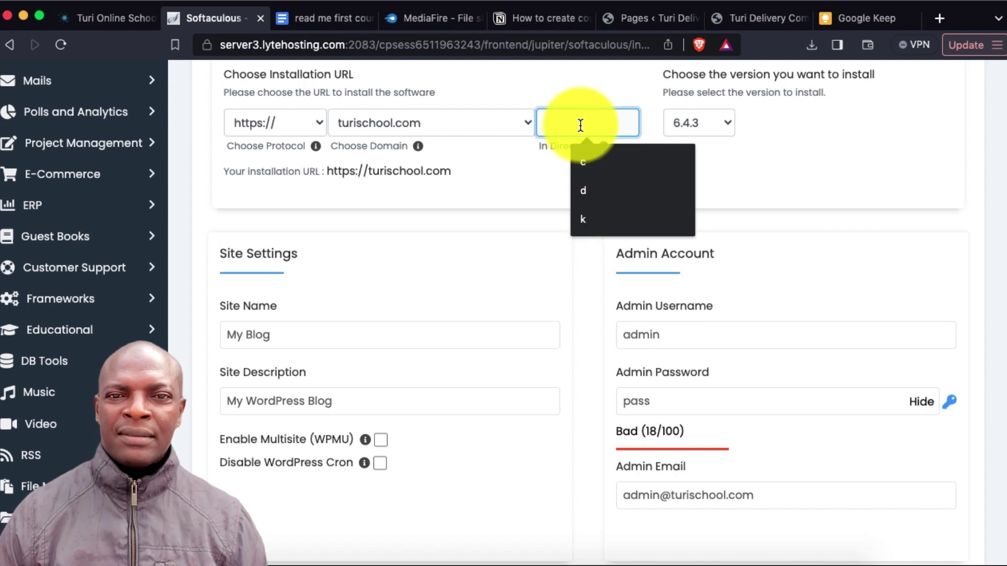
text(test)
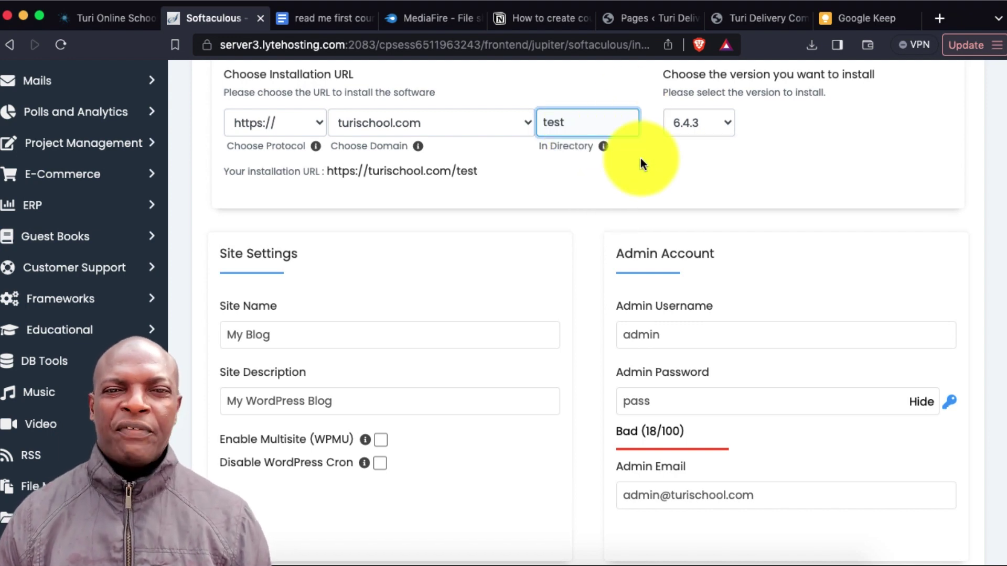
Fill in the admin username and password and install WordPress 6.4.3
click(667, 335)
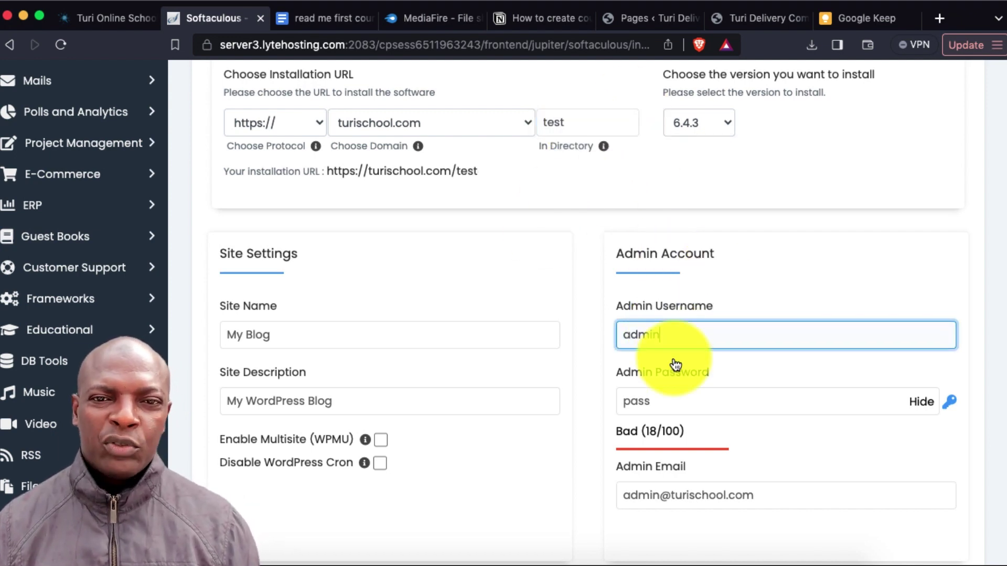
click(658, 403)
scroll(716, 342, down, 10)
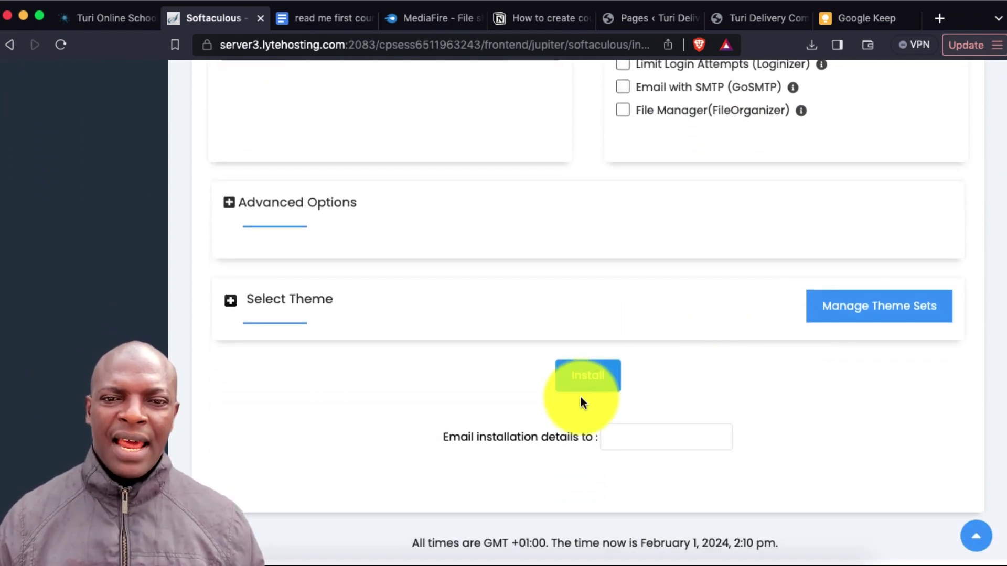
click(592, 381)
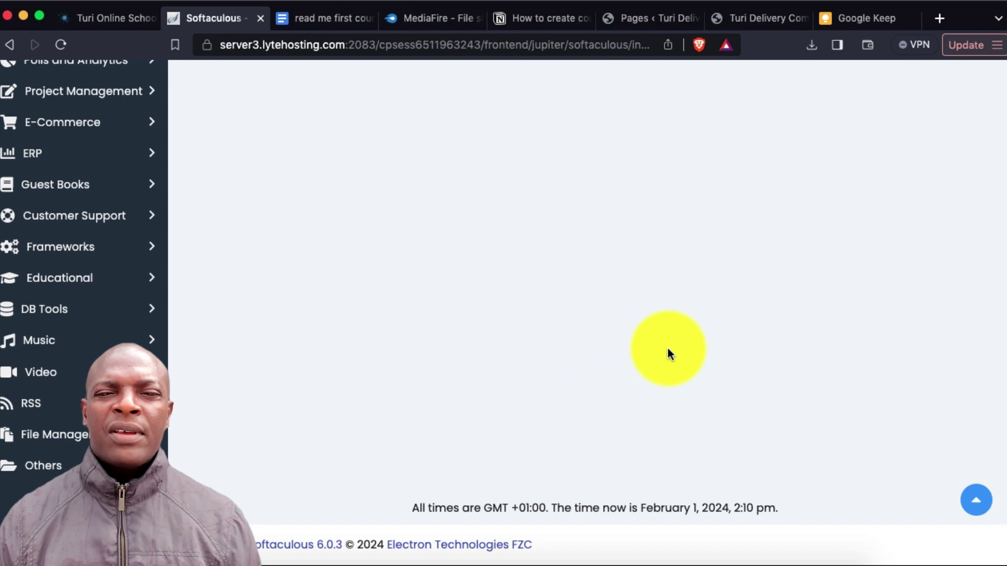
scroll(668, 348, up, 4)
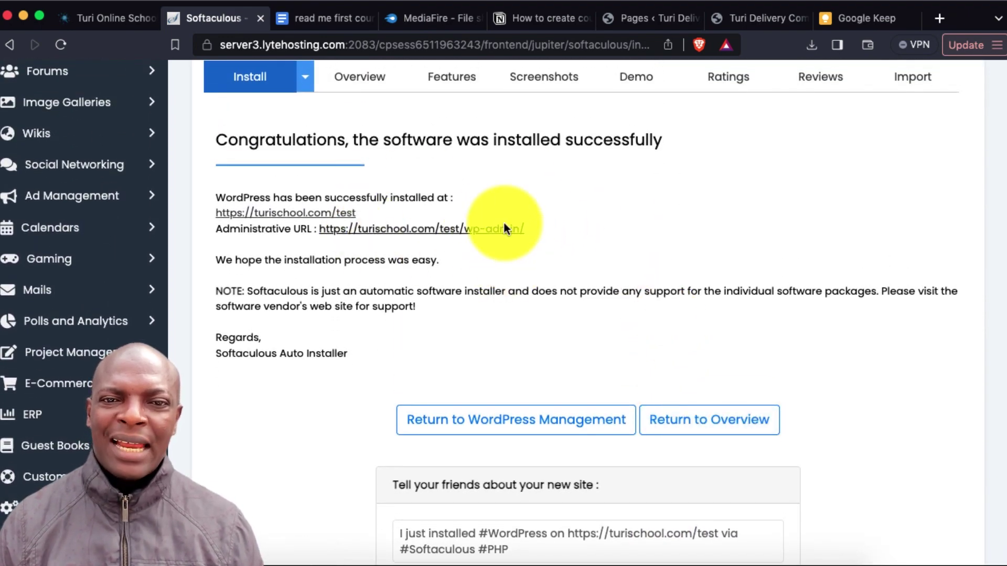
Open the new /test site's admin dashboard and go to Plugins > Add New Plugin
click(469, 230)
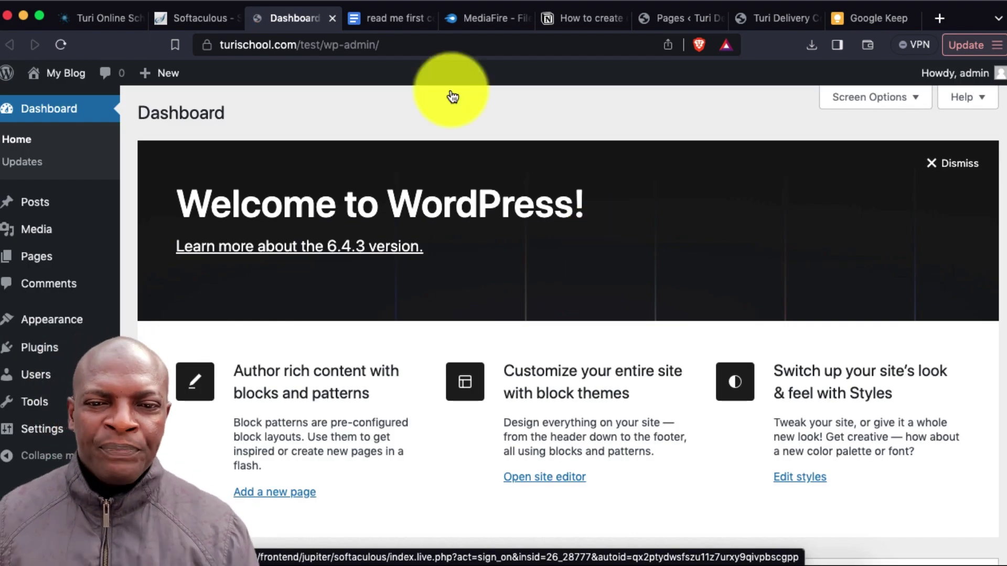
mouse_move(45, 349)
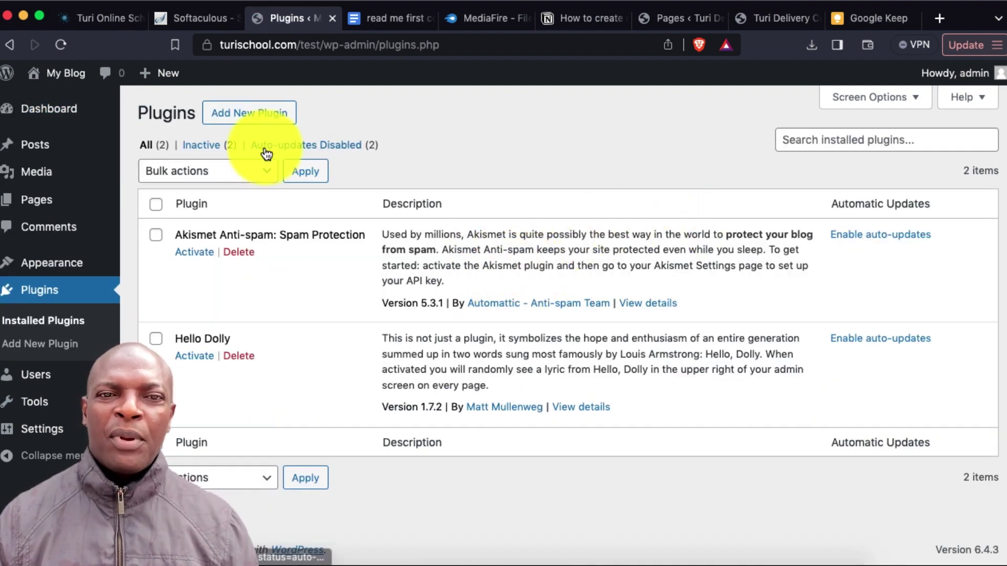
click(258, 120)
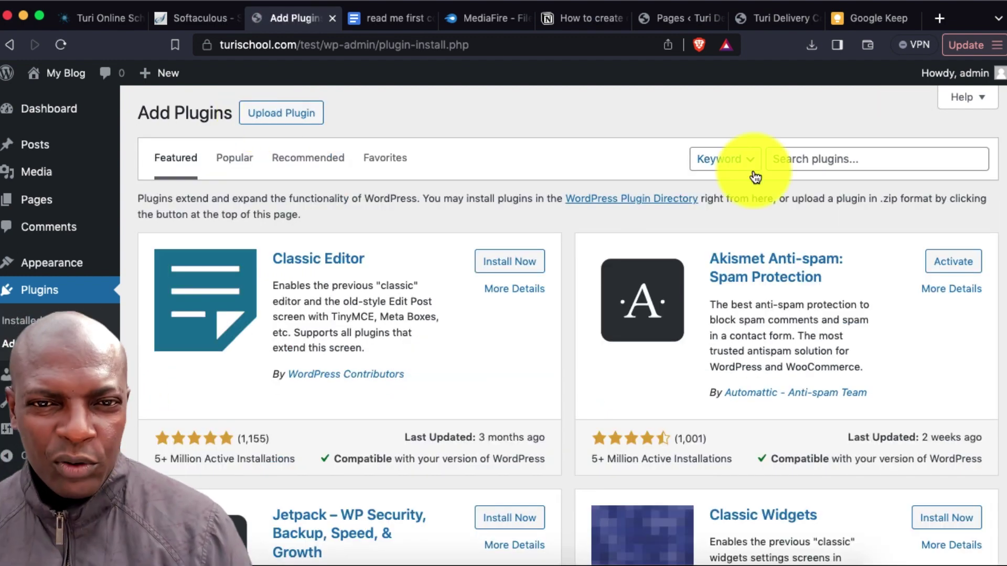
Search for 'wpvivid migration', then install and activate the WPvivid plugin
click(803, 161)
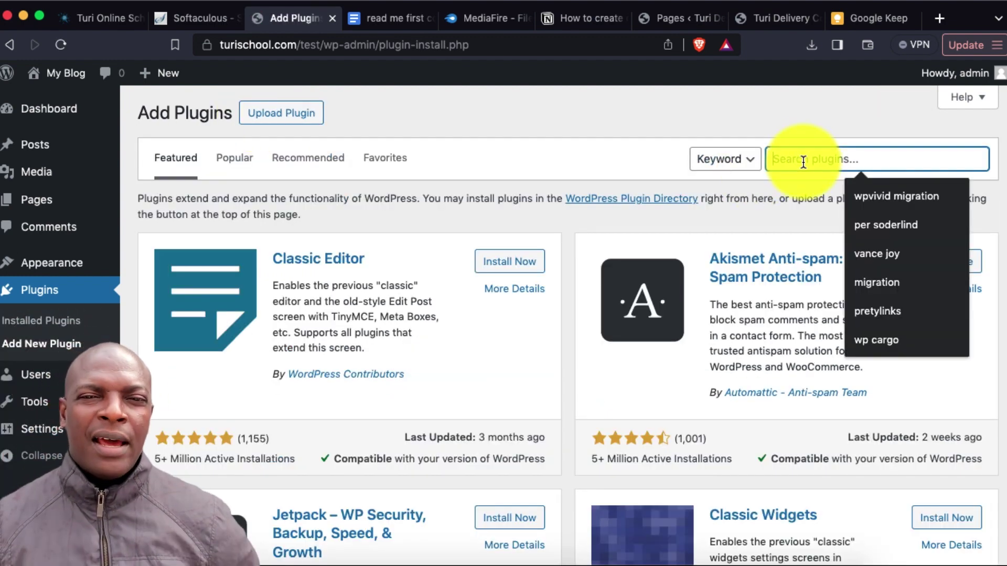
text(wp)
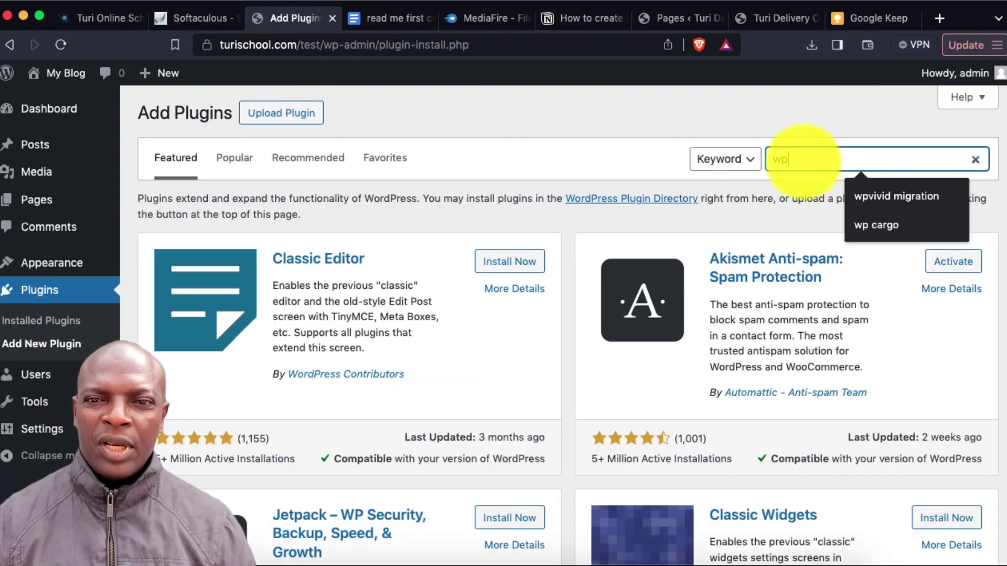
text(vivid migr)
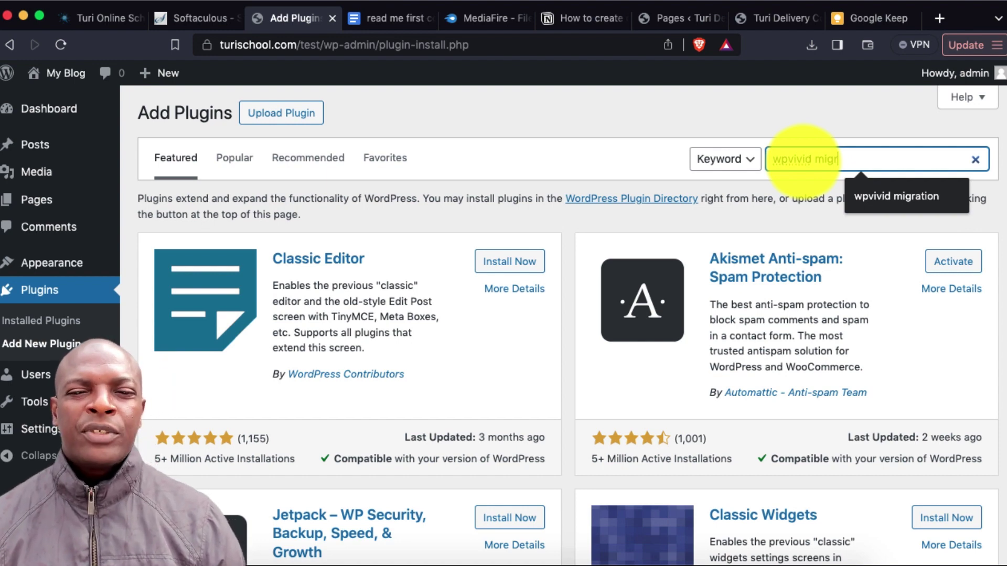
text(ation)
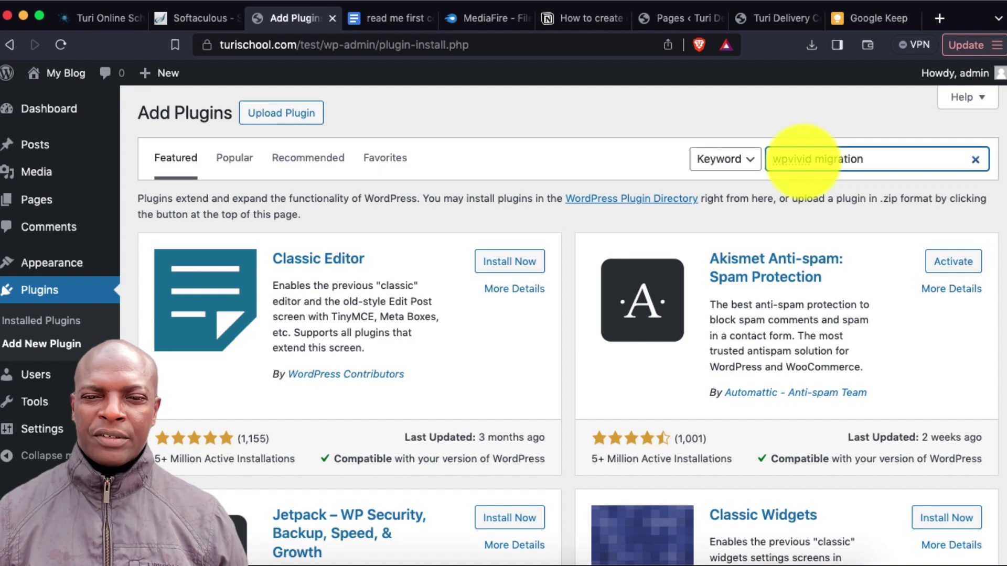
key(Return)
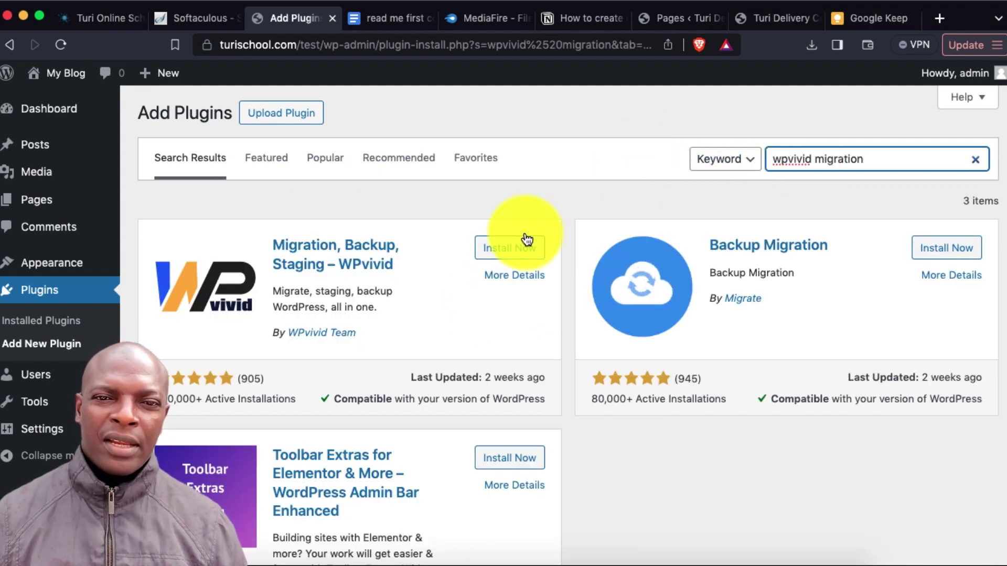
click(516, 256)
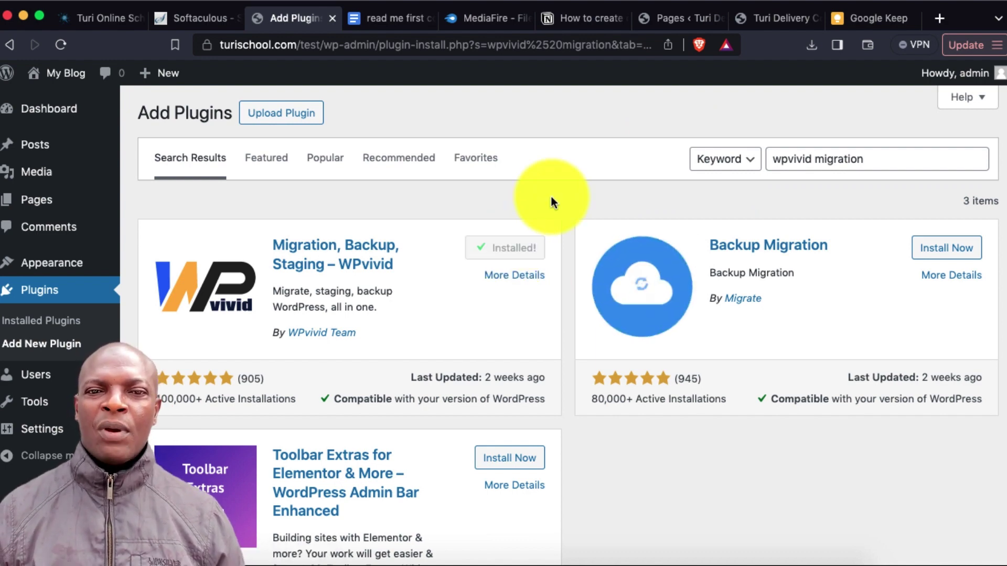
click(524, 248)
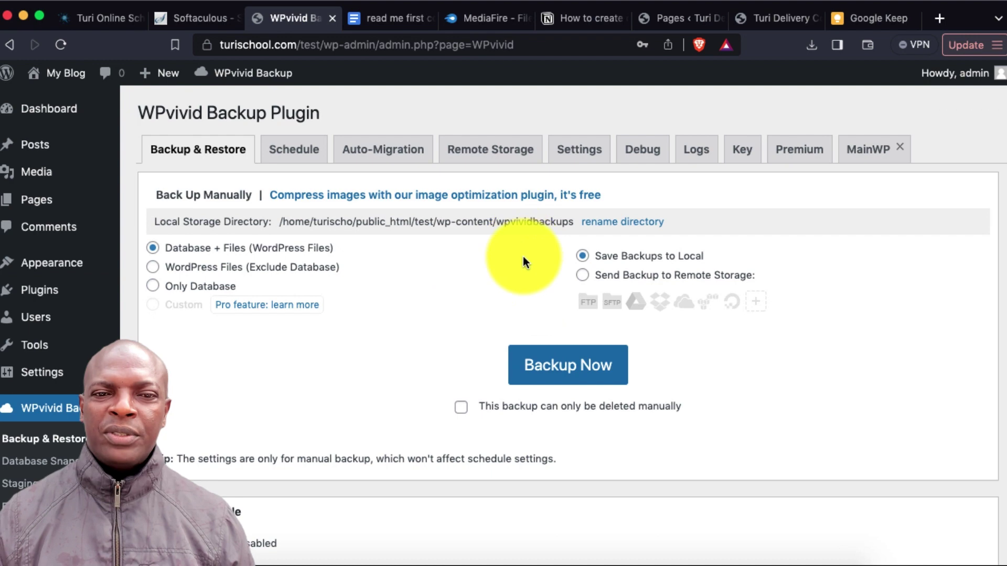
scroll(524, 261, down, 5)
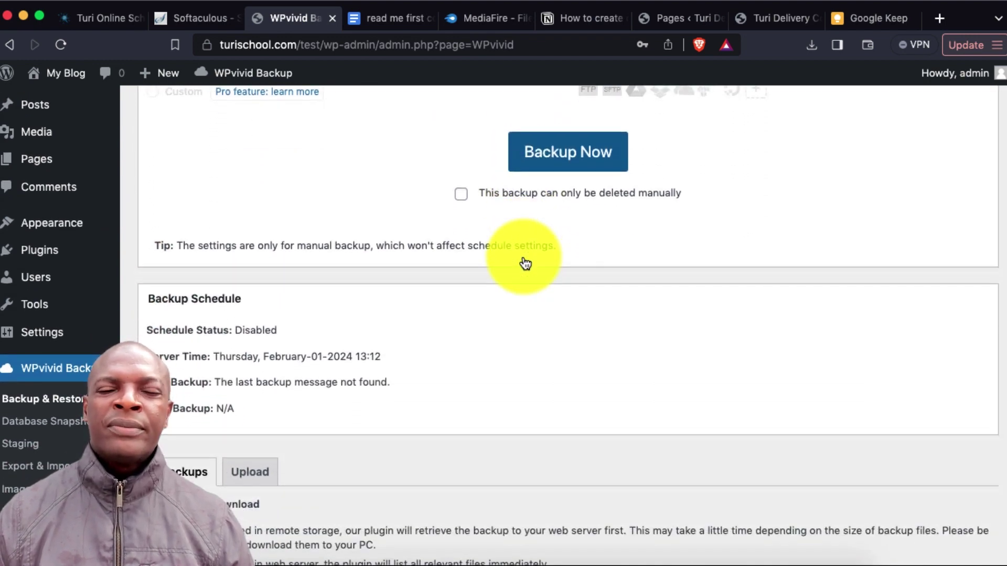
Switch WPvivid's Backups section to the Upload tab
scroll(525, 261, down, 6)
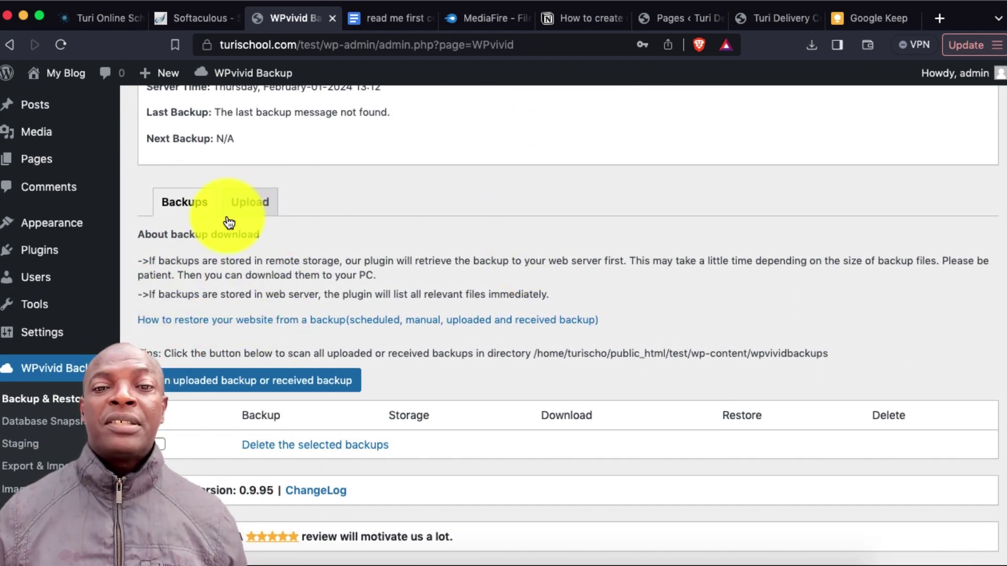
click(260, 202)
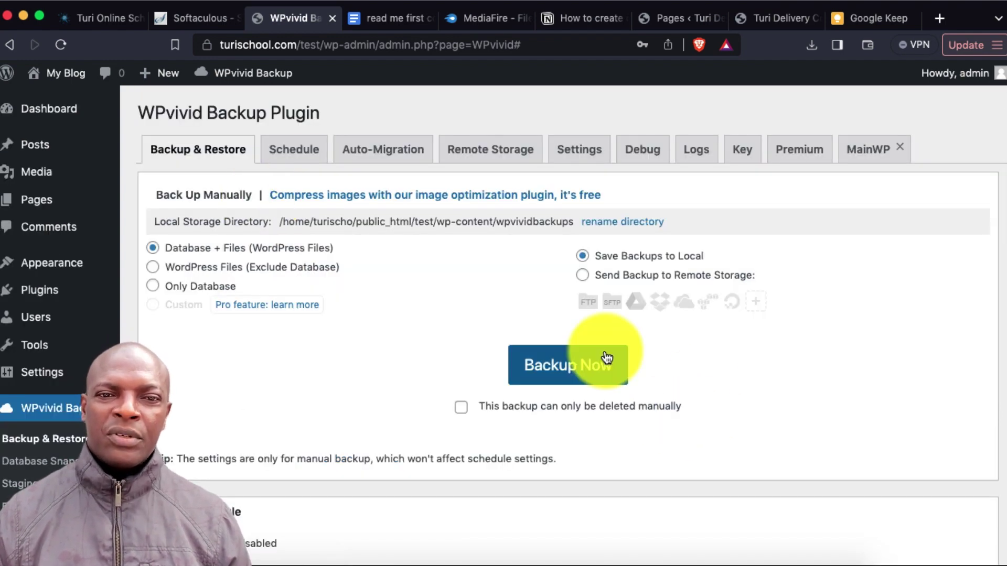
scroll(603, 348, down, 8)
scroll(604, 350, down, 3)
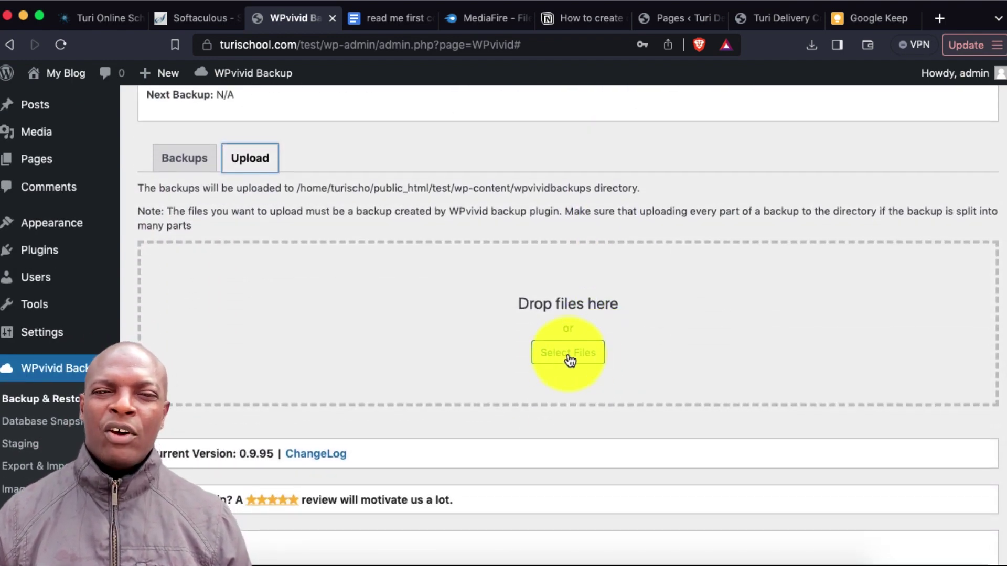
click(557, 360)
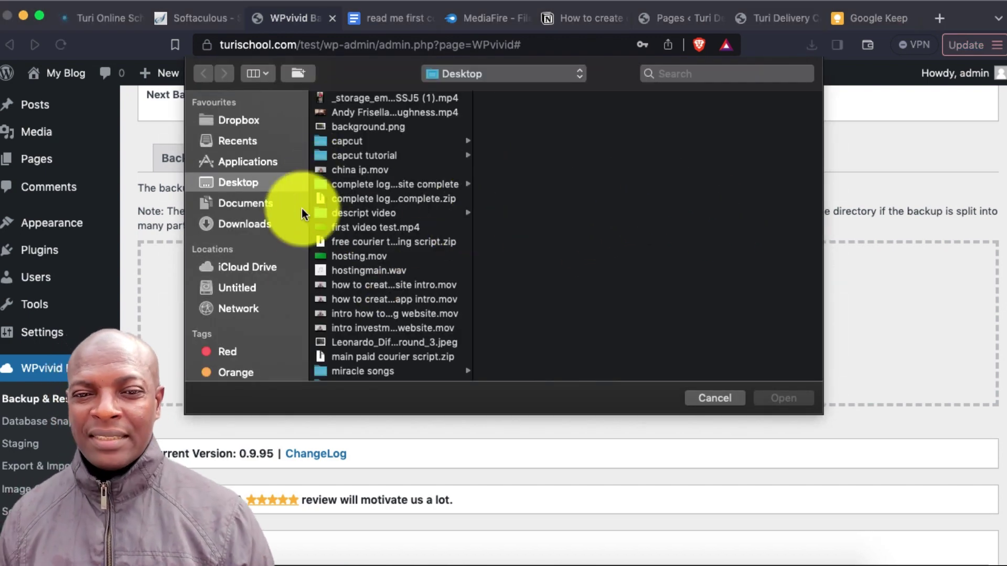
click(373, 183)
click(543, 99)
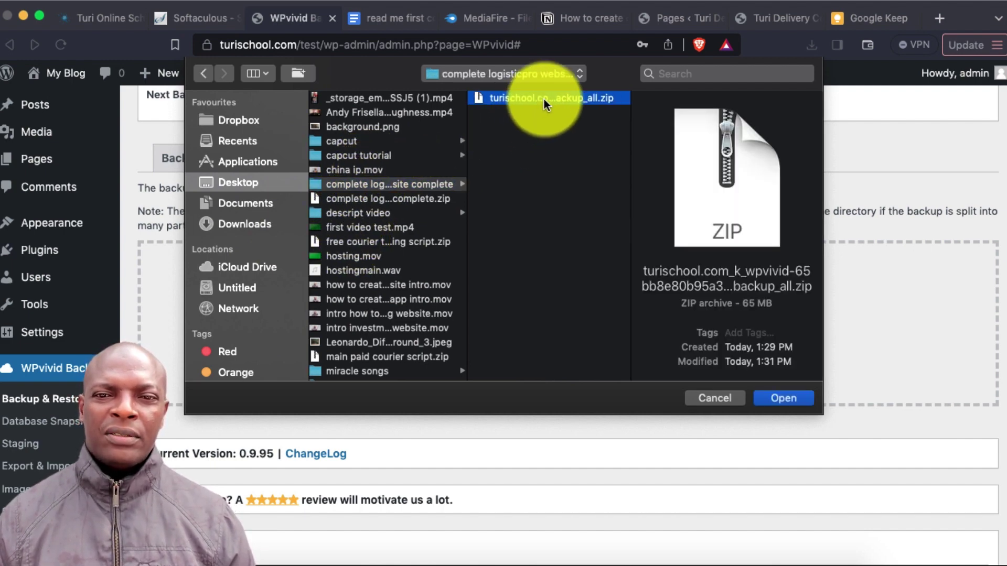
click(782, 397)
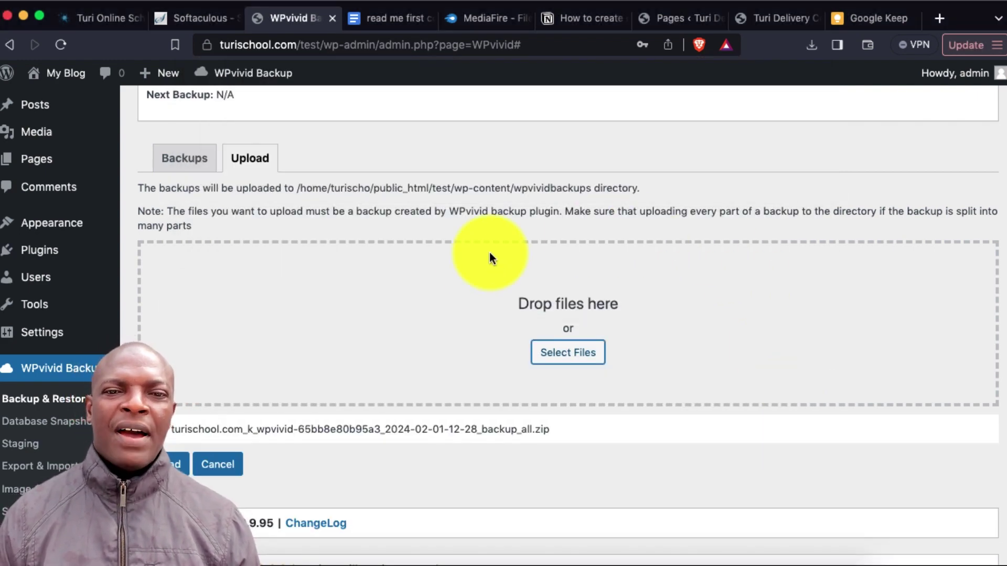
Upload the backup zip, acknowledge completion, and start restoring the Feb-01-2024 12:28 backup
scroll(461, 416, down, 3)
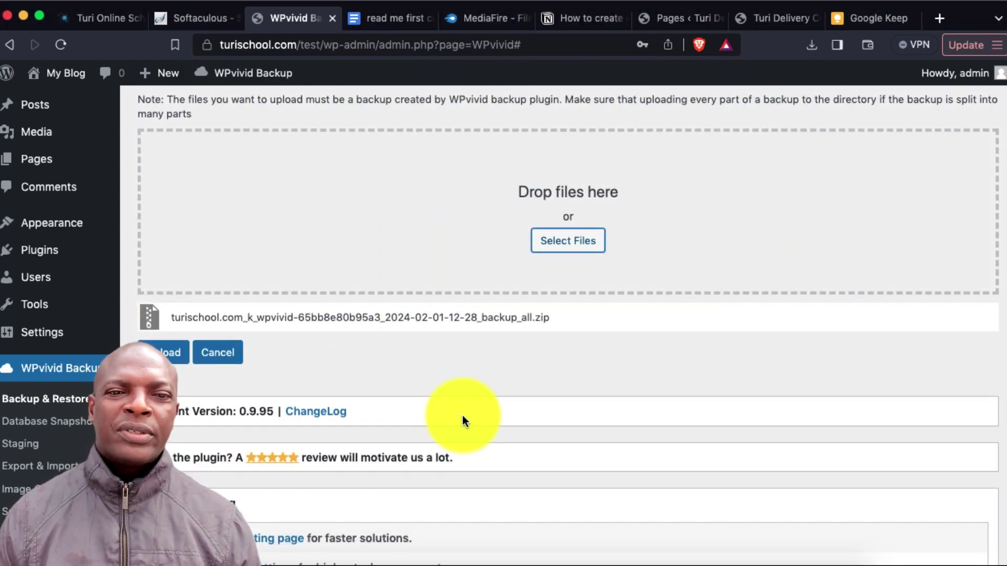
scroll(719, 427, up, 1)
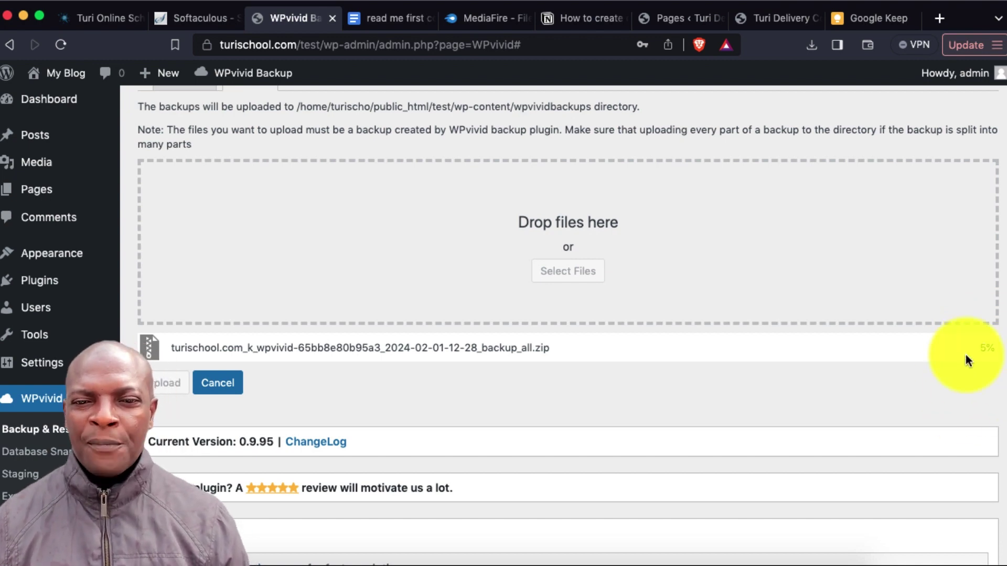
scroll(855, 385, down, 1)
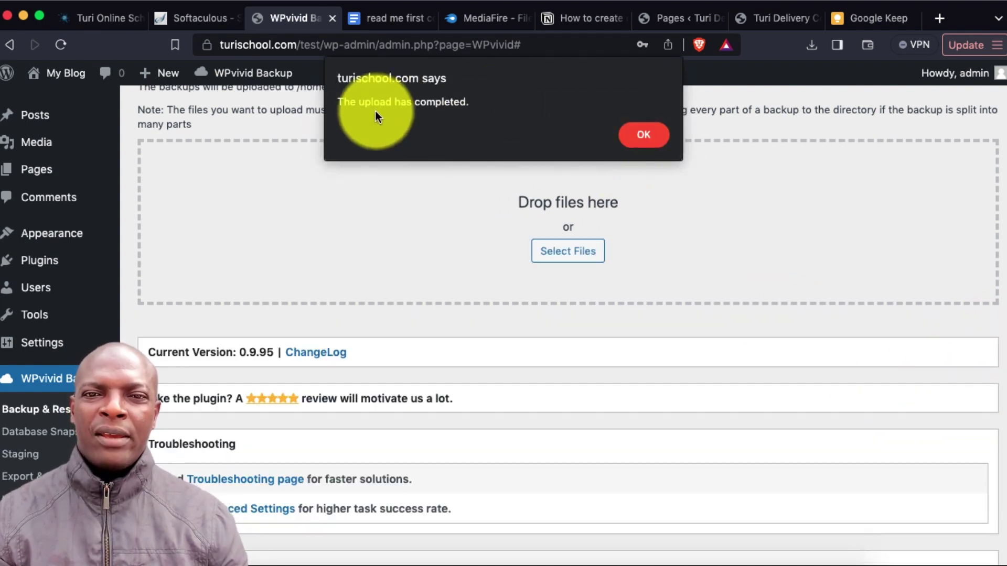
click(643, 135)
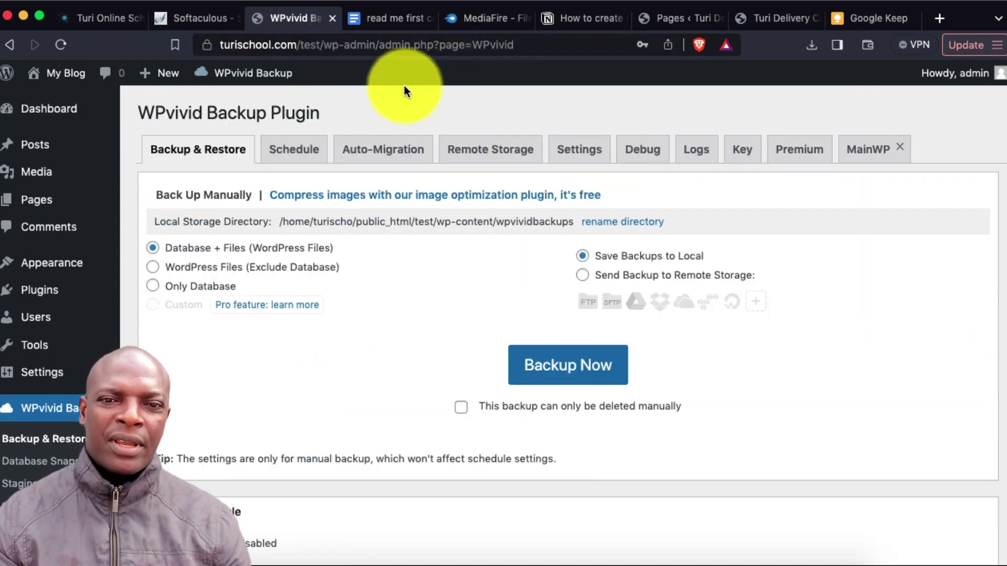
scroll(455, 351, down, 6)
scroll(455, 355, down, 5)
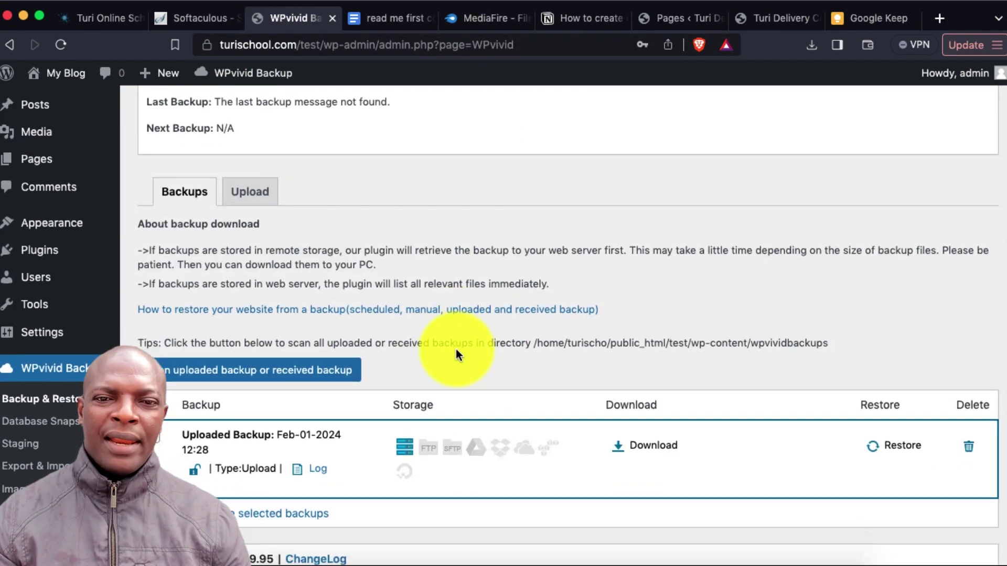
click(896, 368)
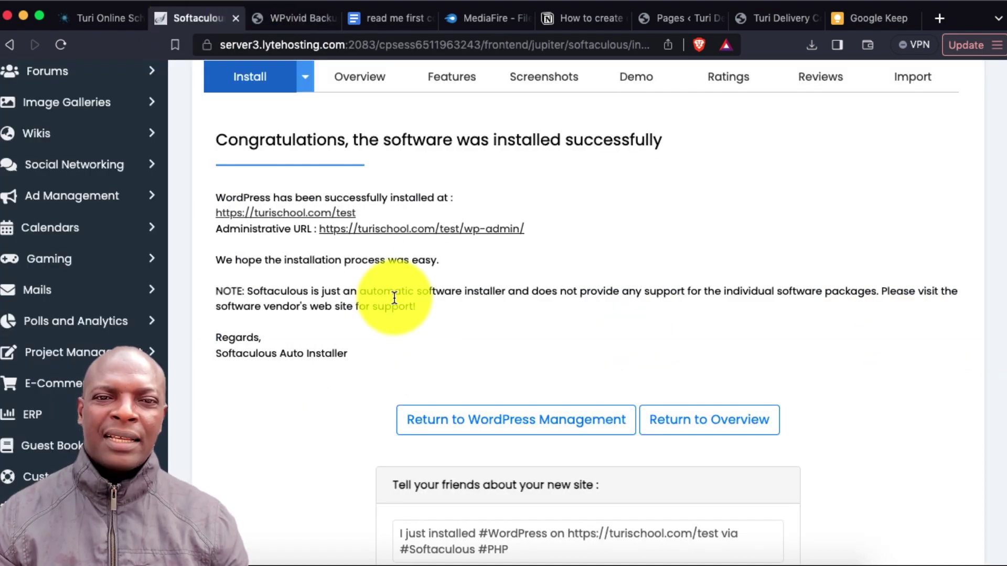
View the fresh turischool.com/test My Blog front page in a new tab, then return to WPvivid
right_click(329, 215)
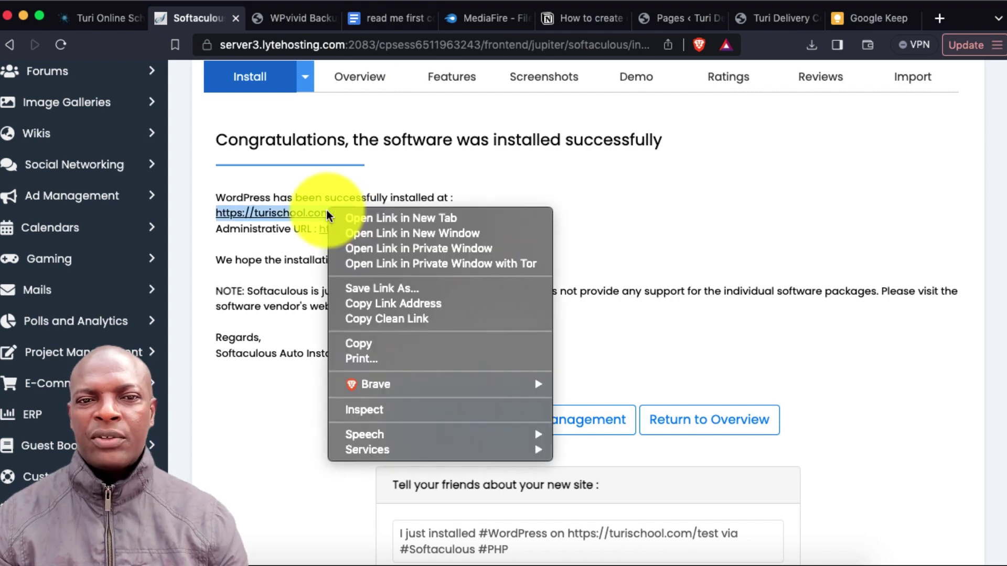
click(388, 219)
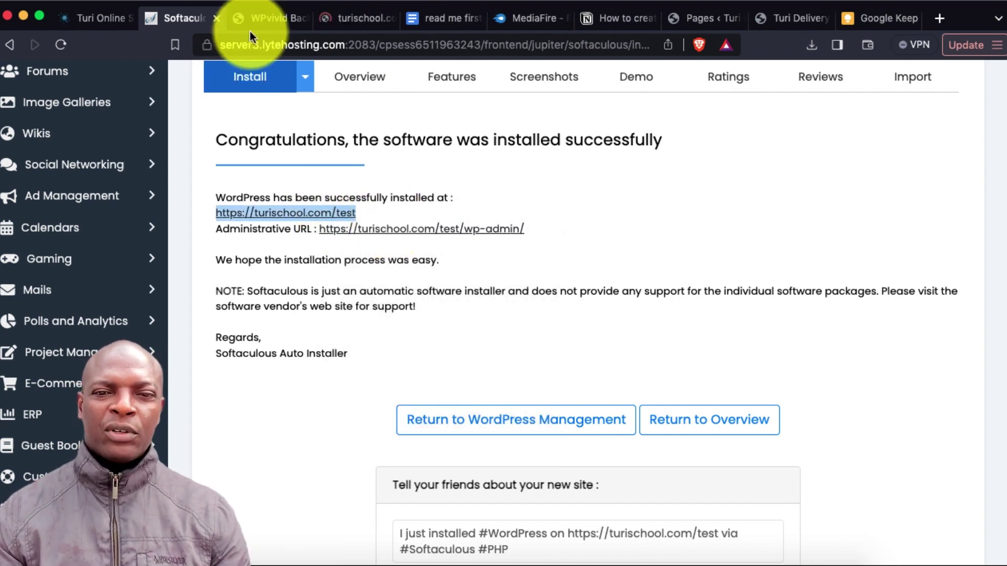
click(356, 16)
scroll(585, 328, down, 20)
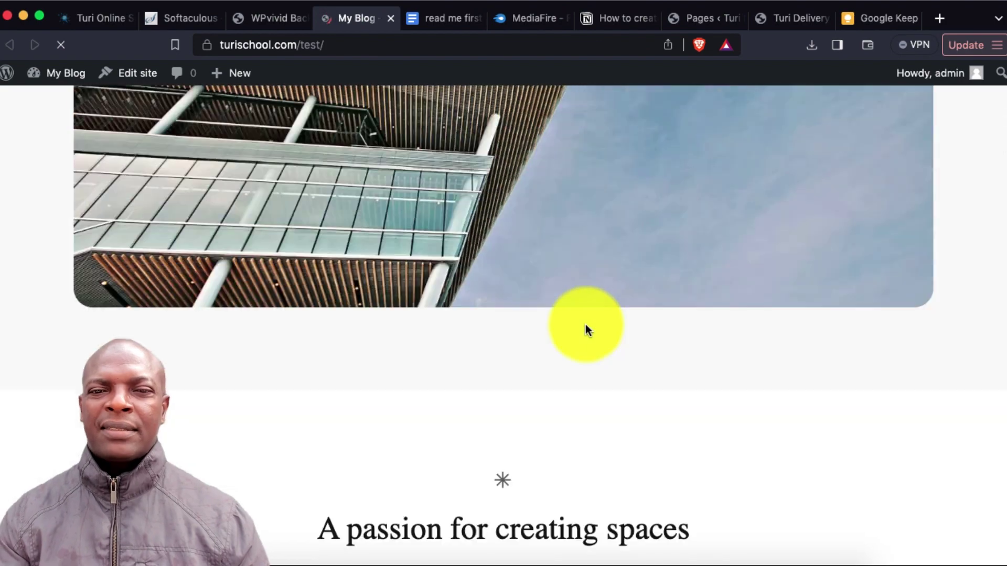
scroll(587, 341, up, 20)
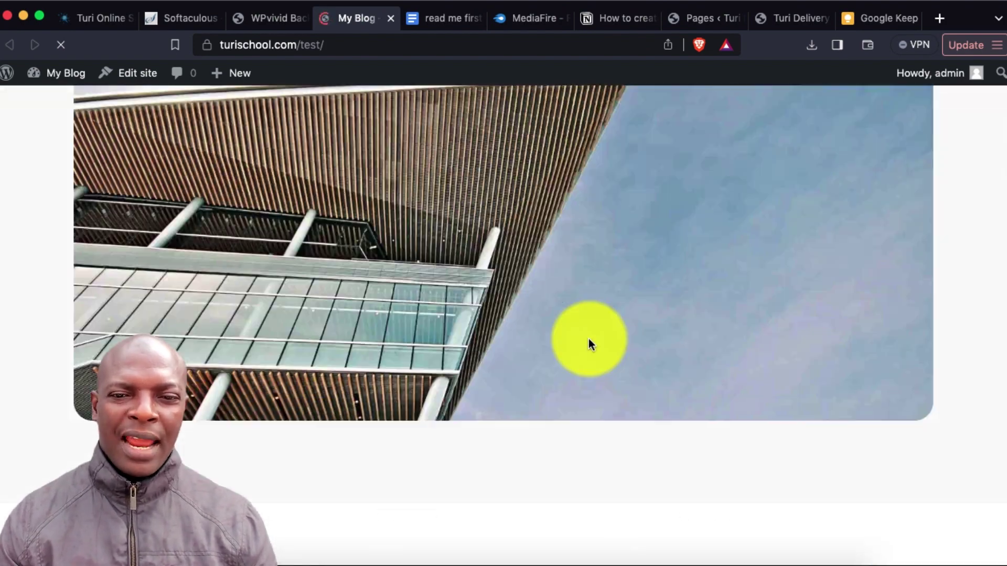
click(264, 14)
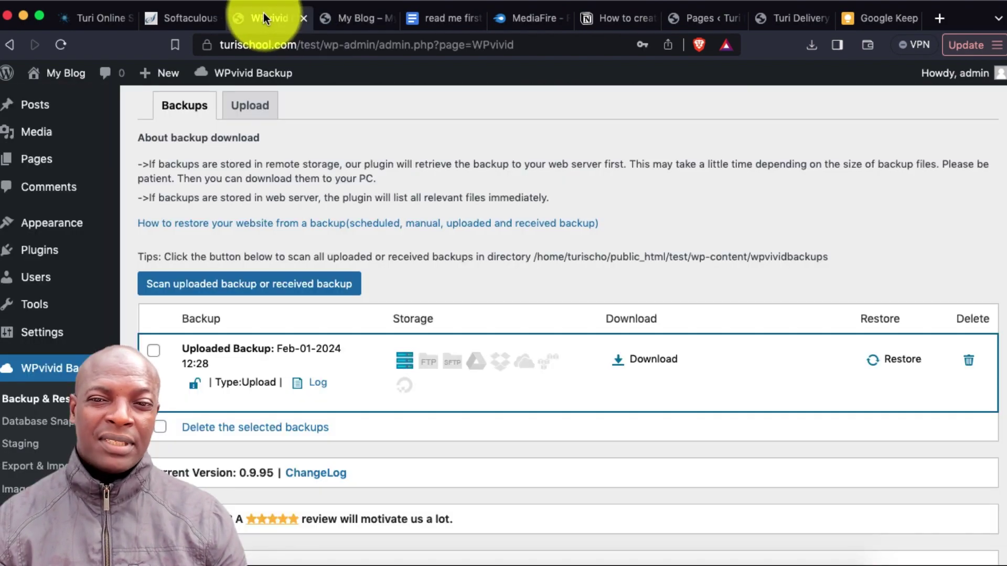
Restore the Feb-01-2024 12:28 backup, confirming the restore and its completion notice
click(899, 362)
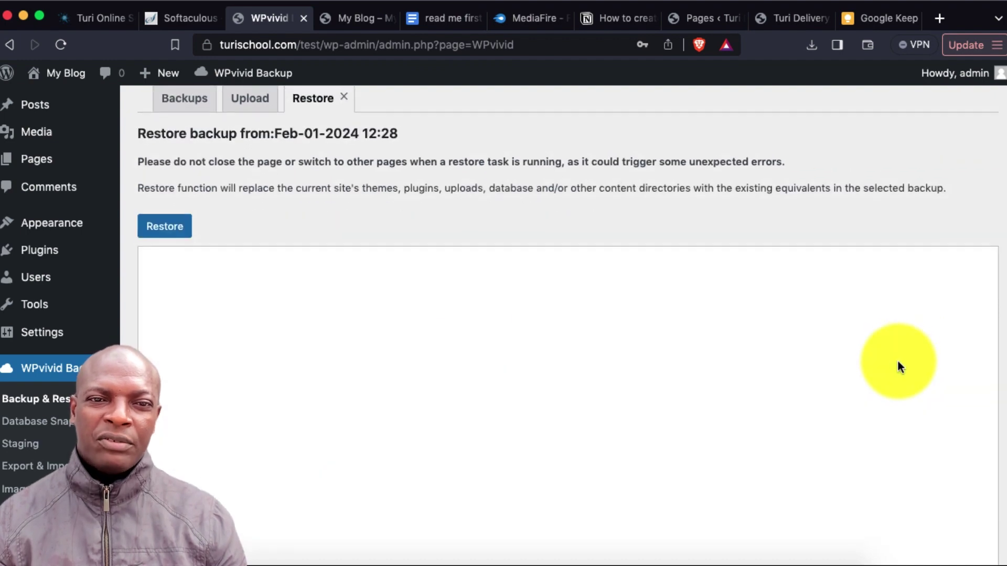
click(175, 223)
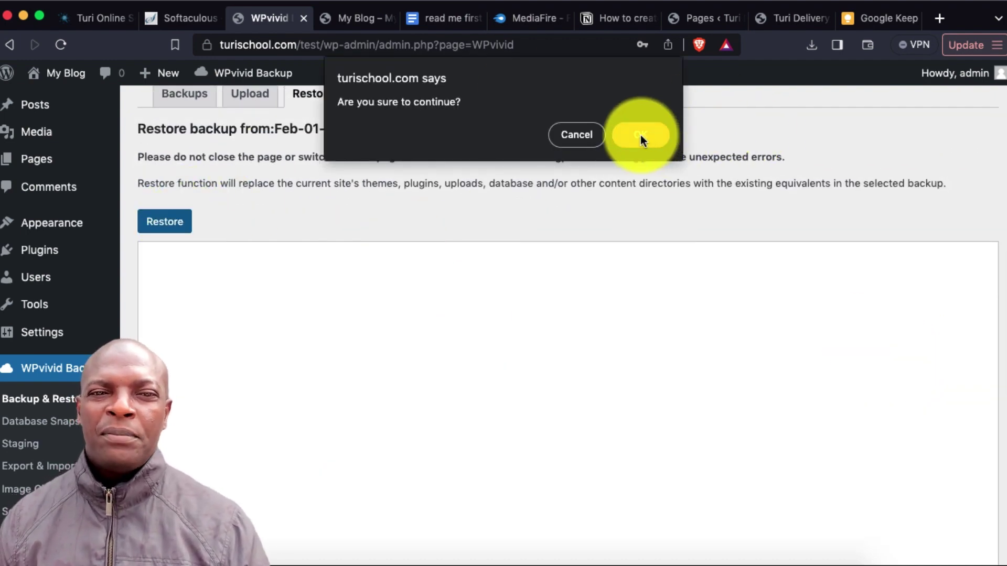
click(641, 134)
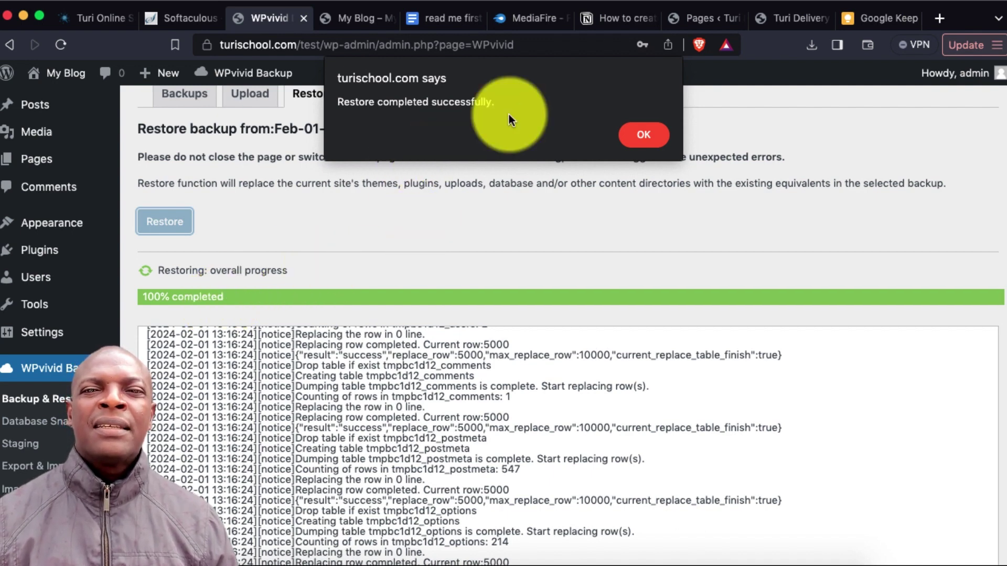
click(644, 137)
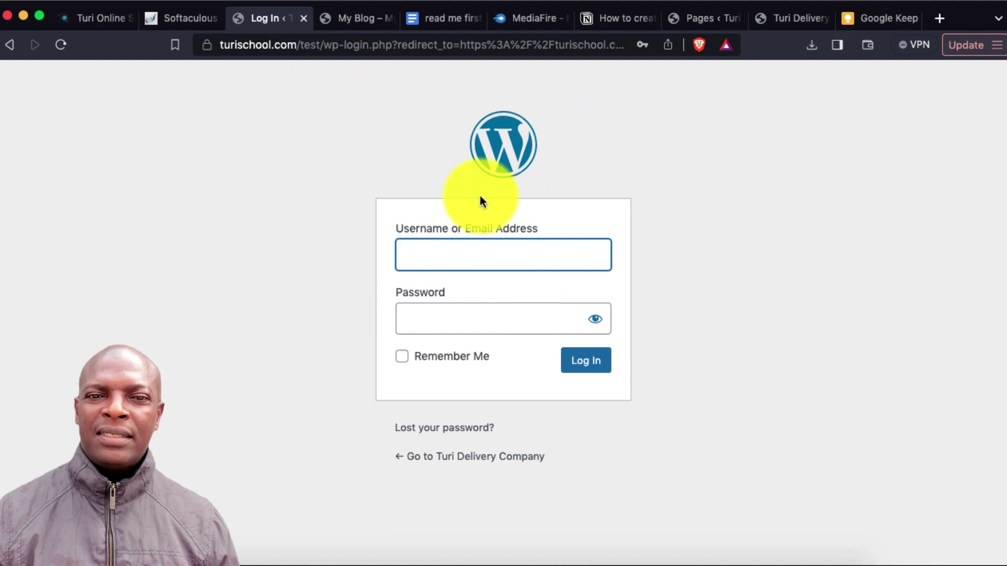
Log in to the restored /test admin with the admin username and password
click(424, 249)
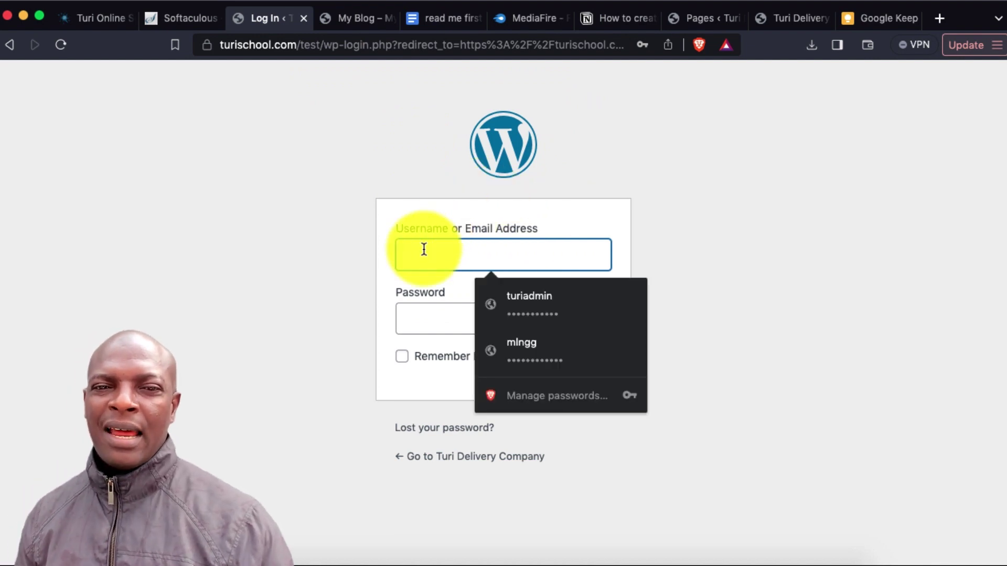
text(admin)
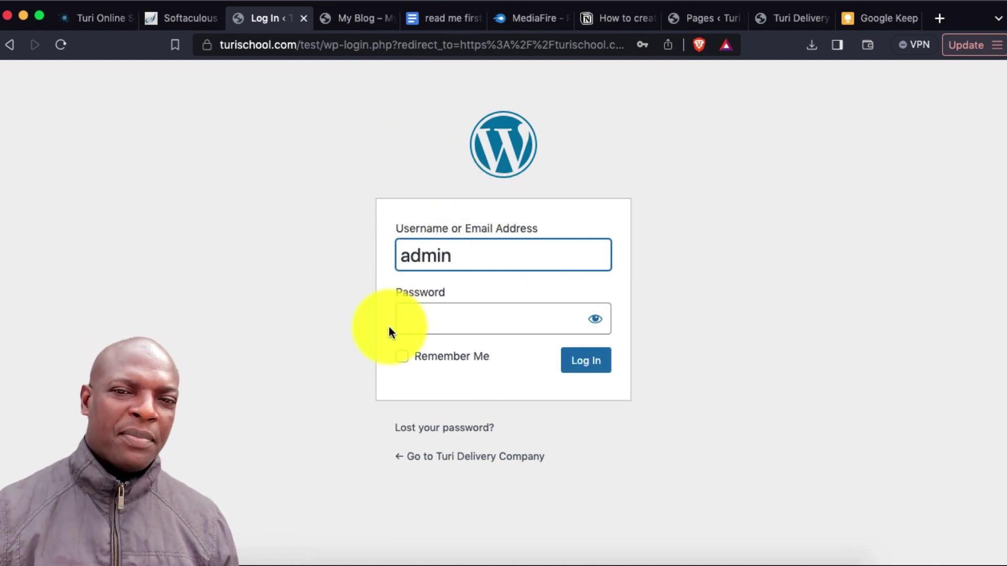
click(423, 315)
text(ad)
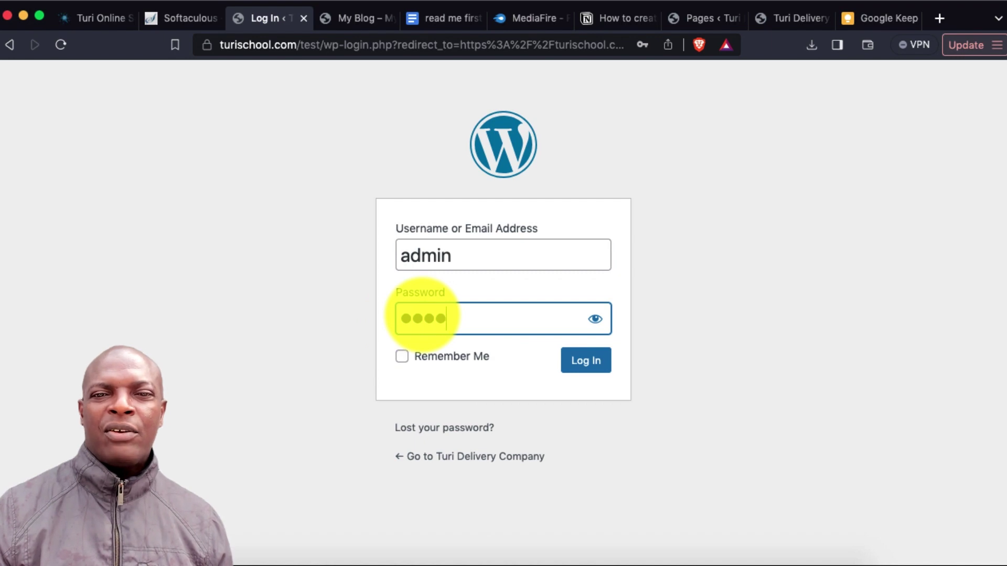
click(590, 359)
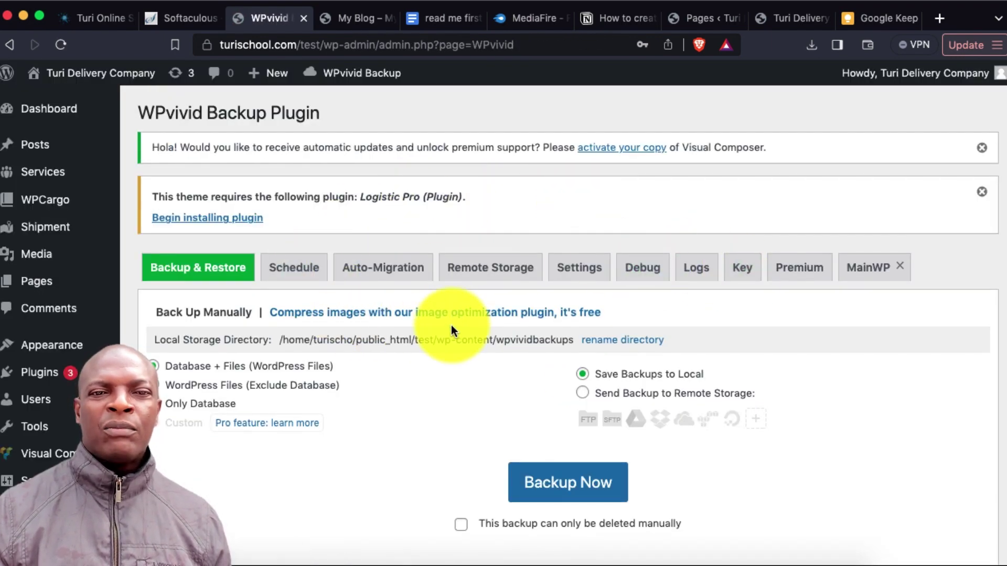
Reload the test site's front end in the My Blog tab and view its Tracking page
scroll(451, 324, down, 2)
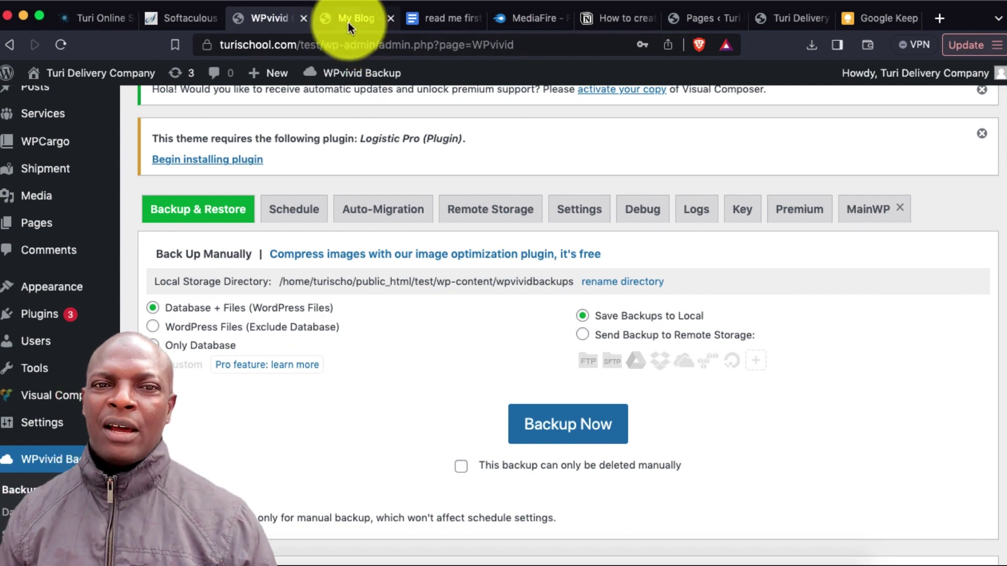
click(348, 22)
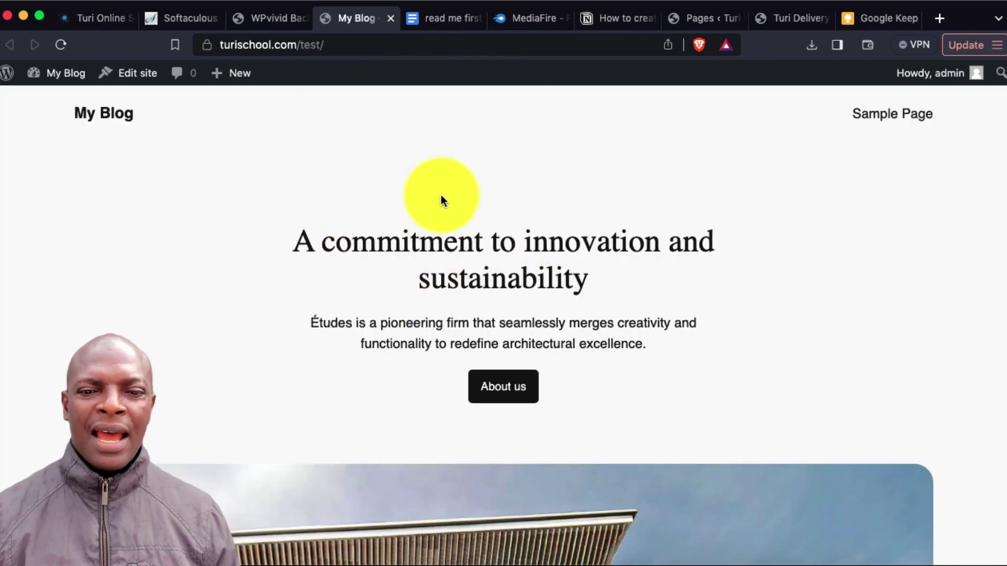
click(60, 45)
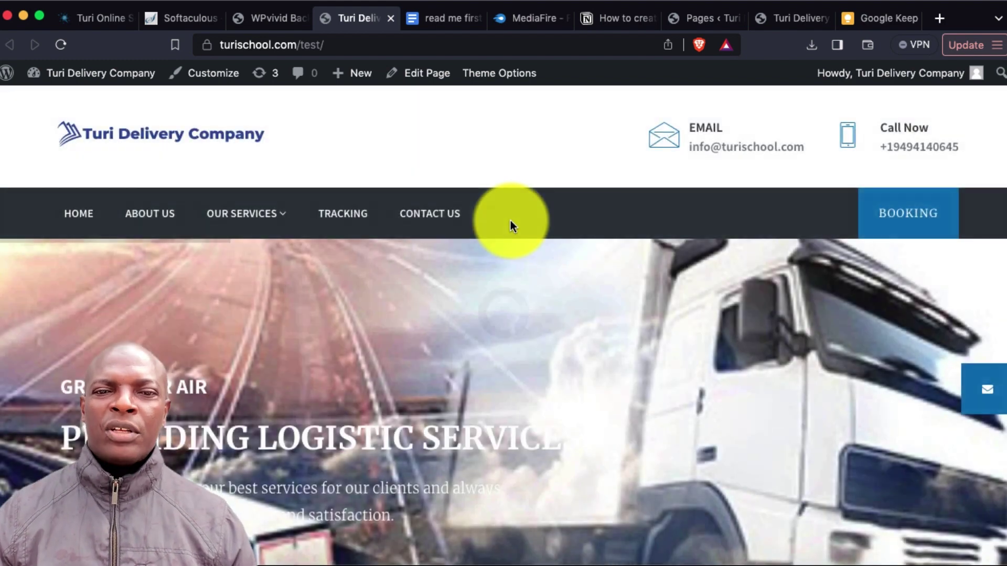
scroll(542, 284, down, 15)
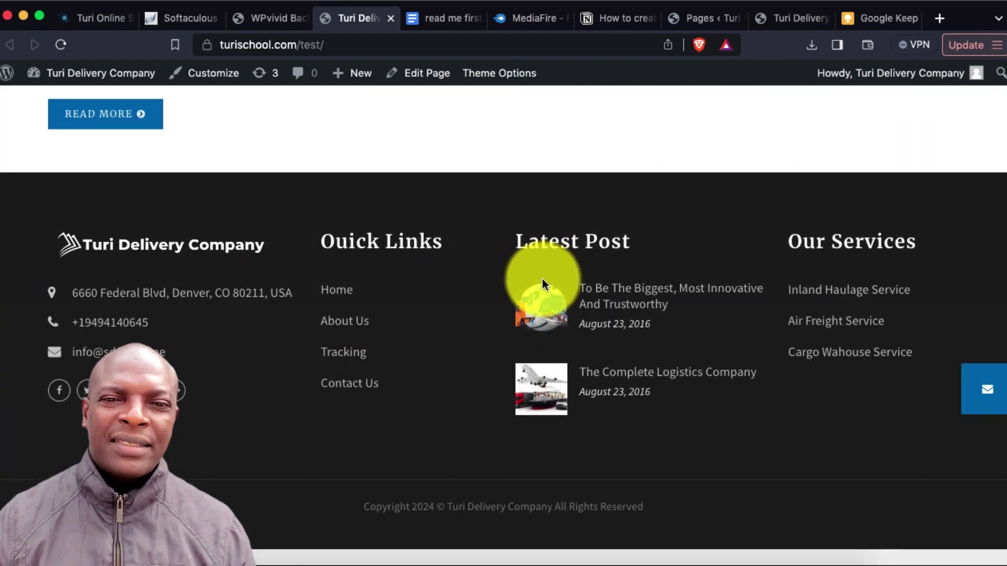
scroll(832, 335, up, 15)
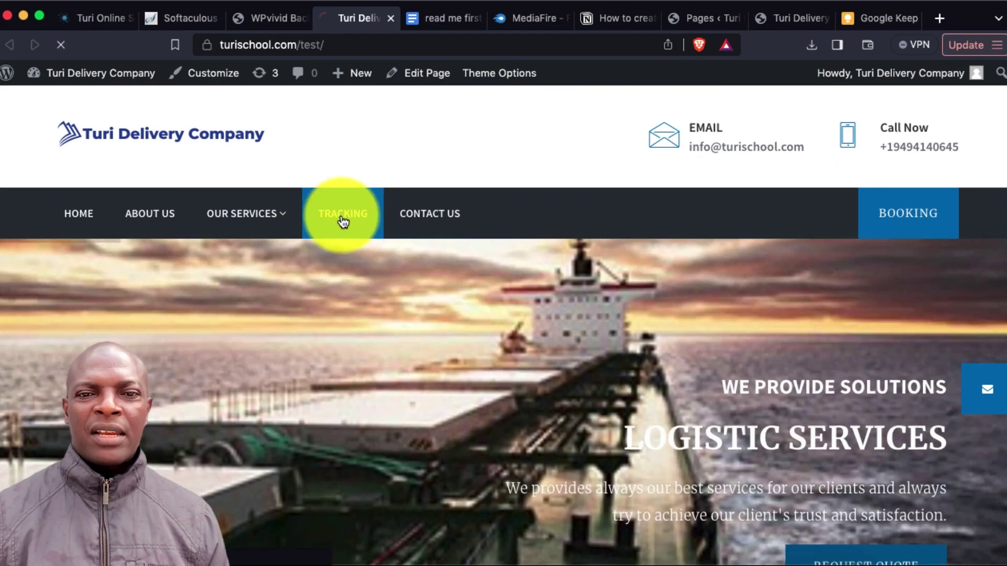
click(341, 218)
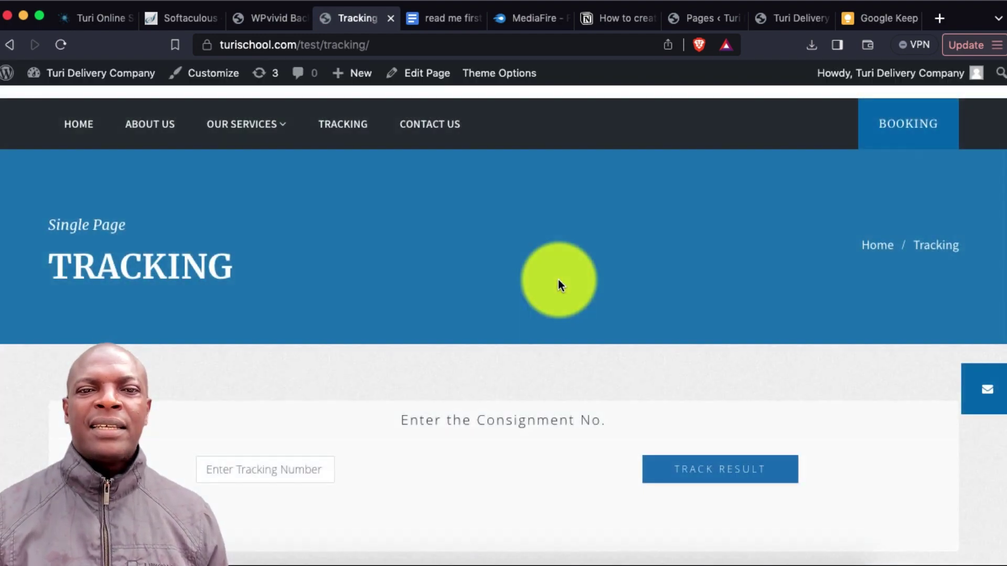
scroll(325, 226, up, 2)
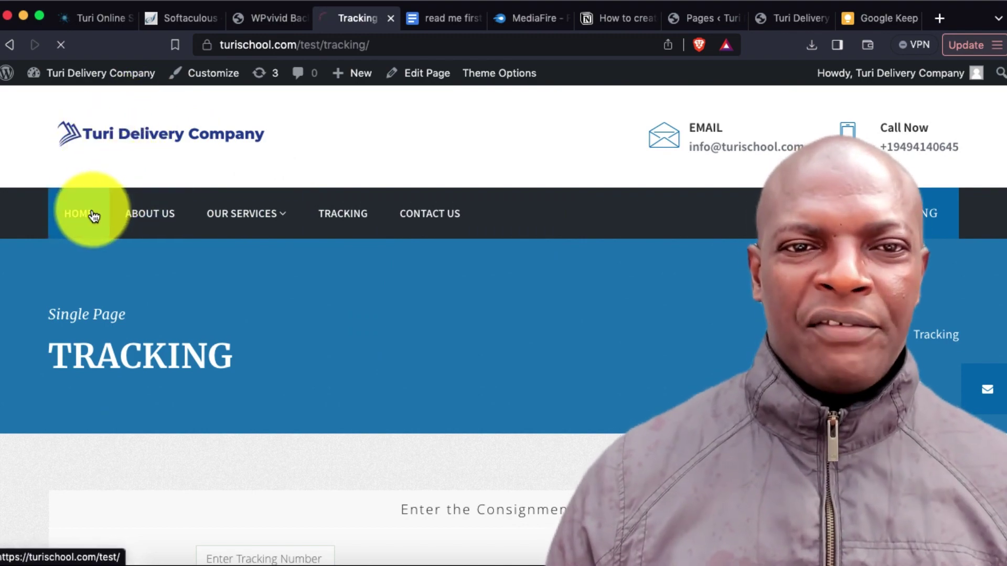
Return to HOME and scroll through the restored Turi Delivery Company homepage with its logistics-services banner
click(87, 213)
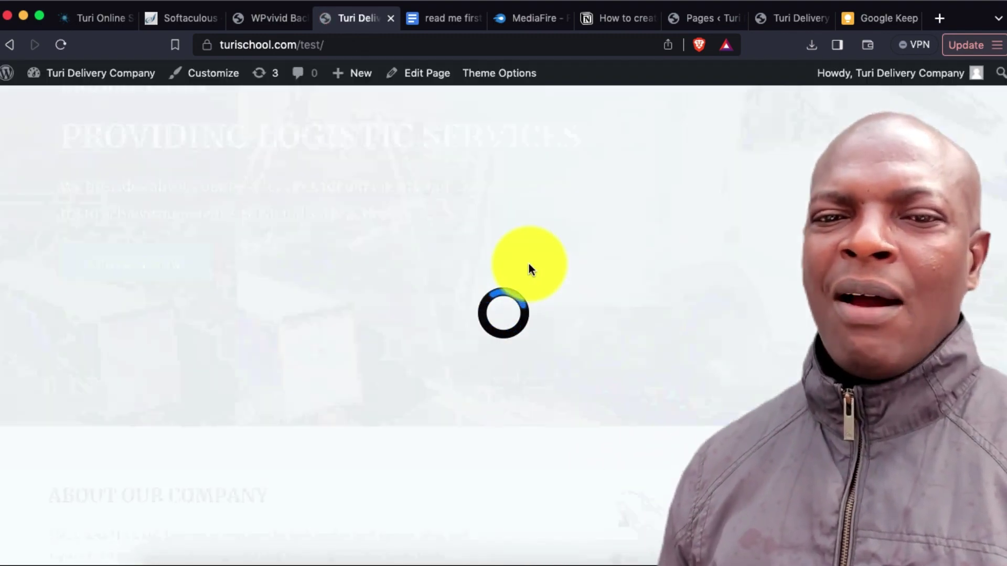
scroll(529, 271, down, 15)
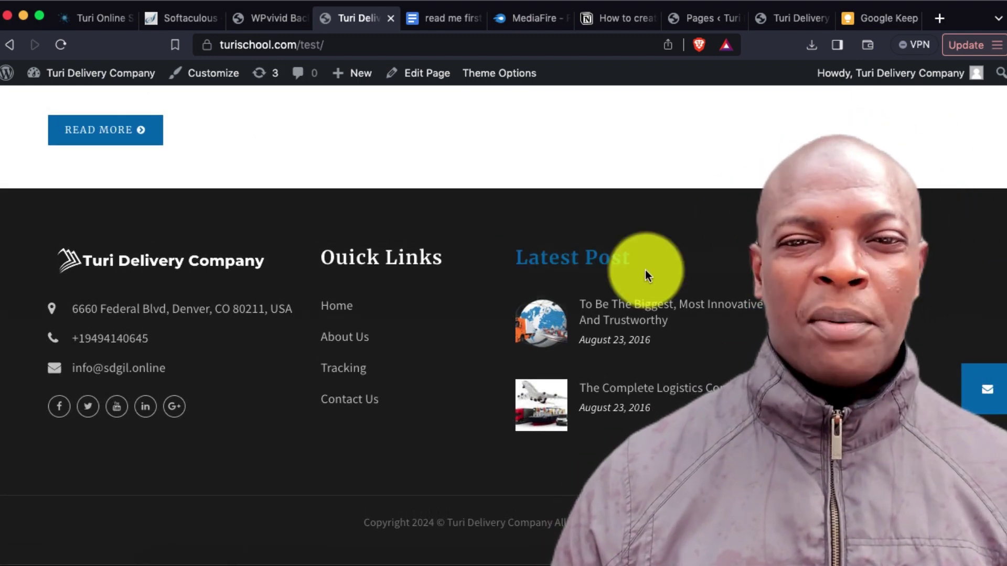
scroll(465, 245, up, 7)
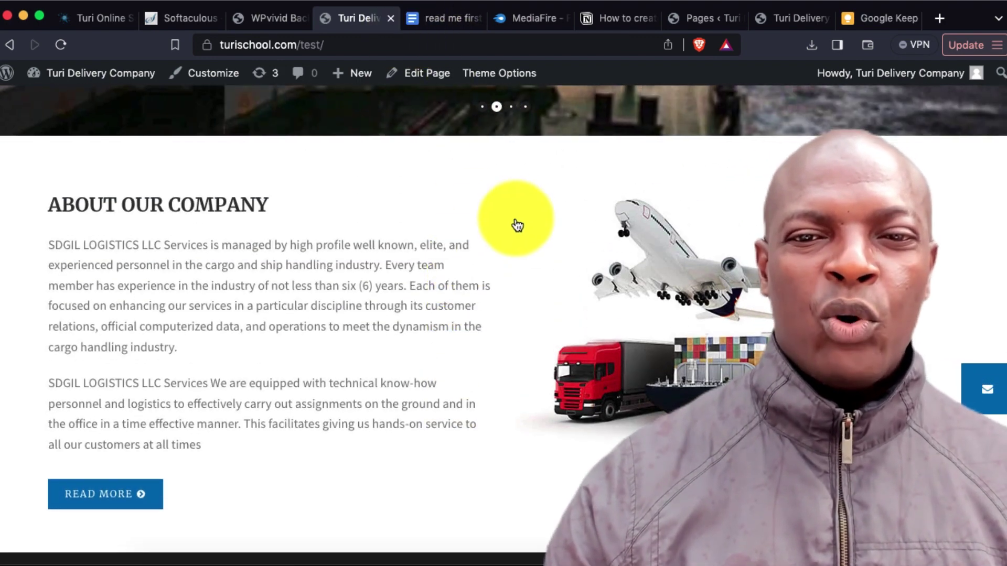
scroll(590, 299, down, 7)
scroll(590, 299, up, 5)
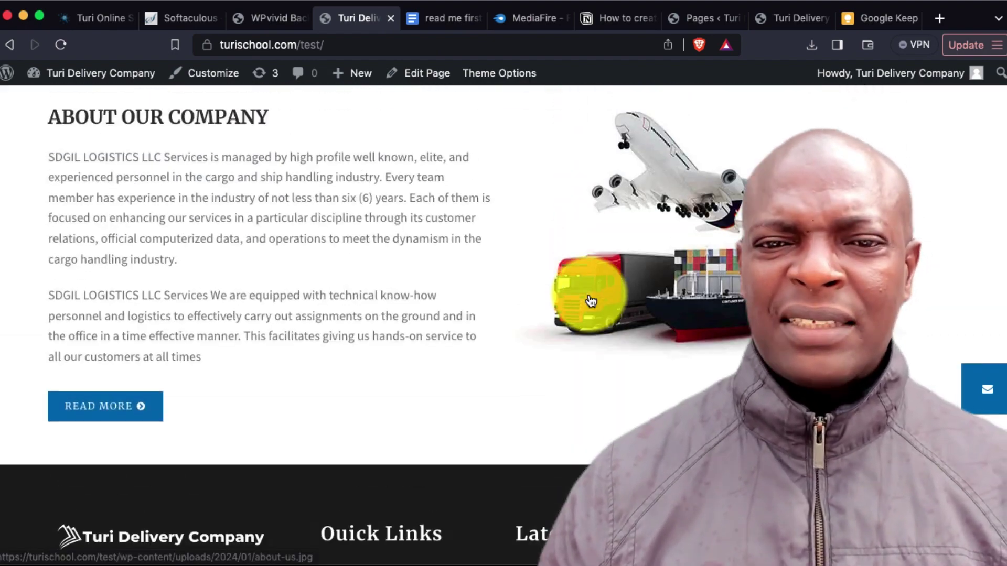
scroll(590, 299, down, 2)
scroll(588, 295, down, 1)
scroll(588, 294, up, 2)
scroll(589, 295, down, 4)
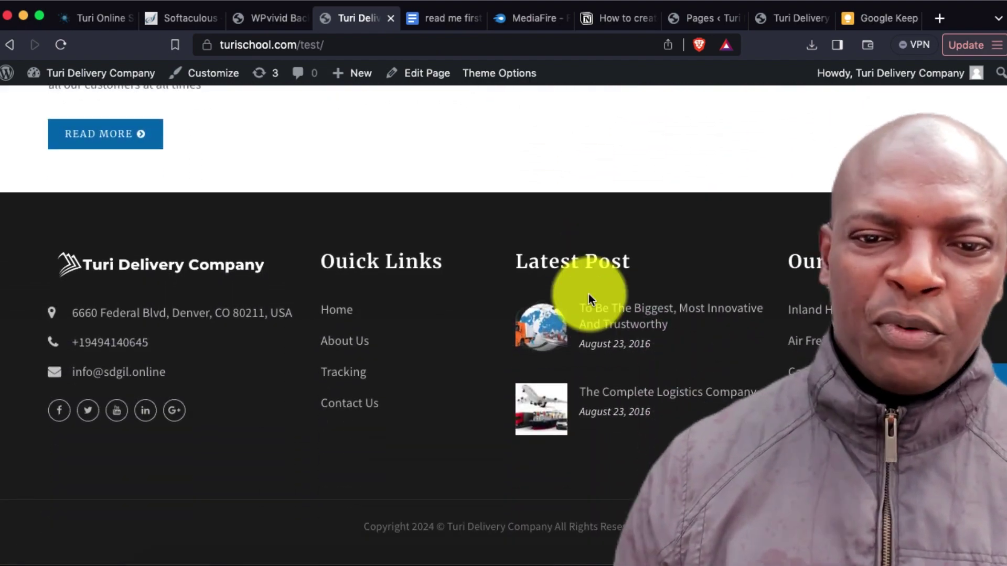
scroll(589, 295, up, 7)
scroll(416, 281, up, 1)
scroll(438, 346, down, 8)
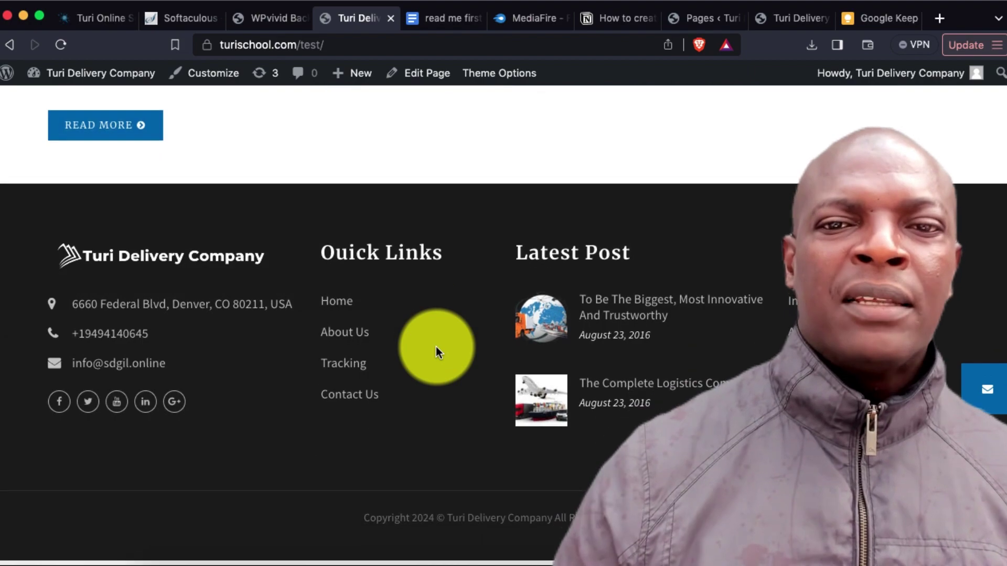
scroll(460, 325, up, 7)
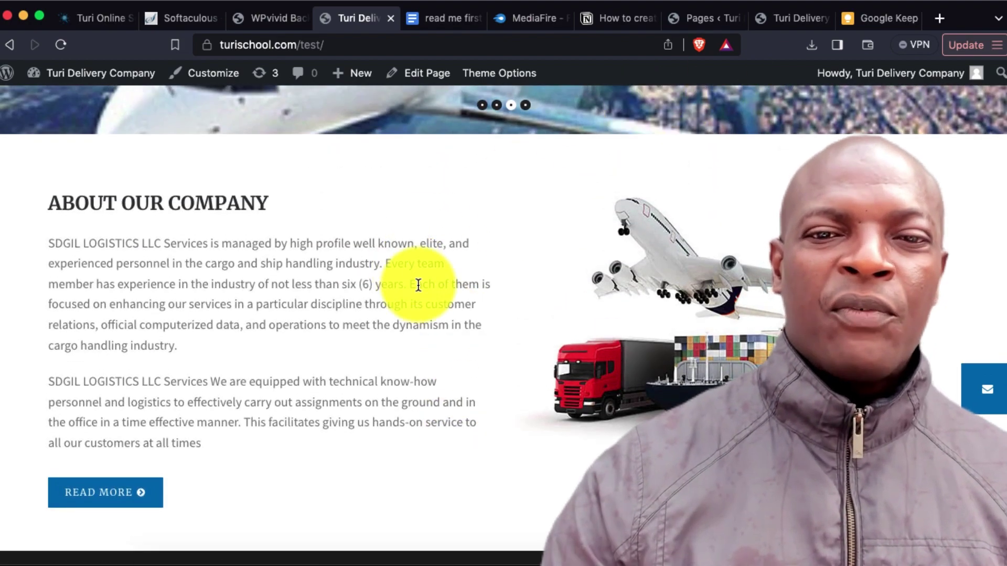
scroll(419, 284, down, 7)
scroll(418, 284, up, 10)
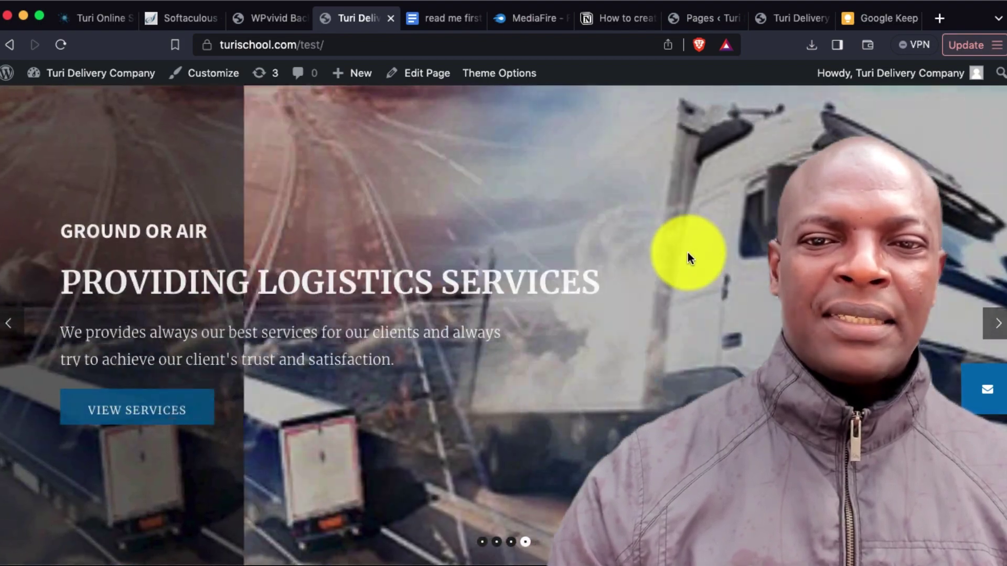